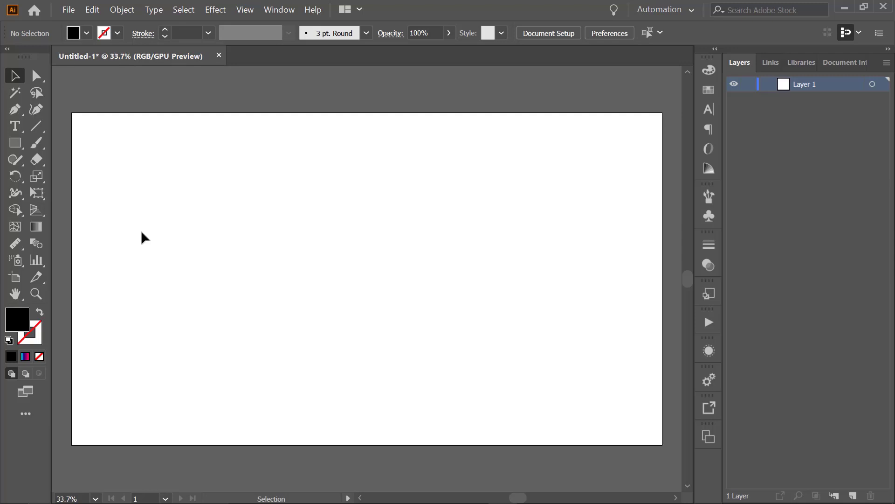
Step: Draw a large rectangle across the artboard with the Rectangle tool
left_click(15, 143)
left_click(7, 148)
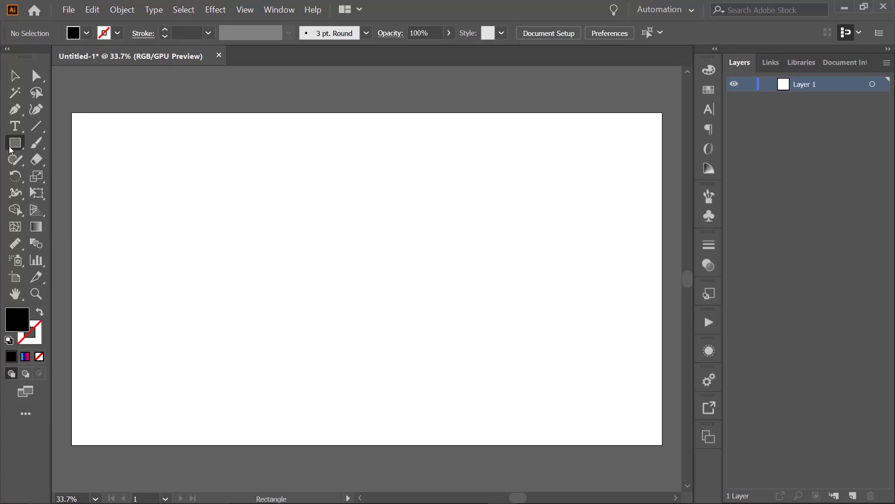
mouse_move(181, 180)
left_mouse_down()
mouse_move(503, 287)
mouse_move(563, 380)
left_mouse_up()
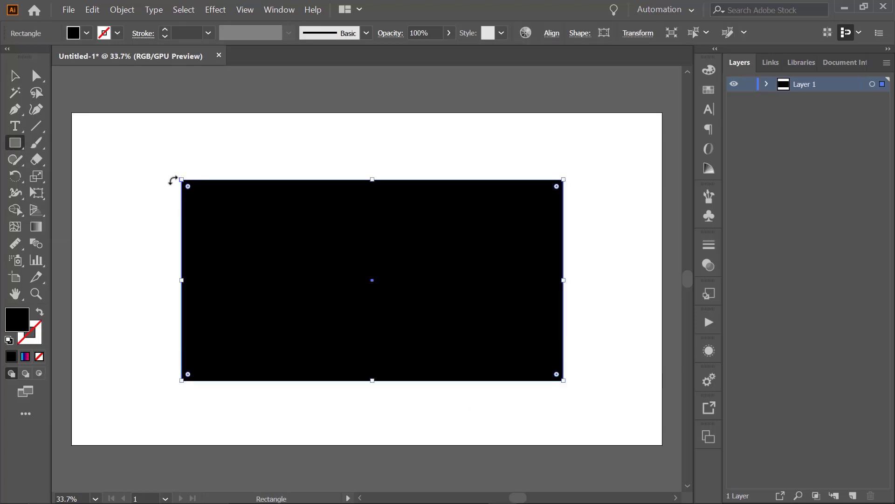
Step: Give the rectangle a red 17 pt stroke, then deselect it
left_click(104, 35)
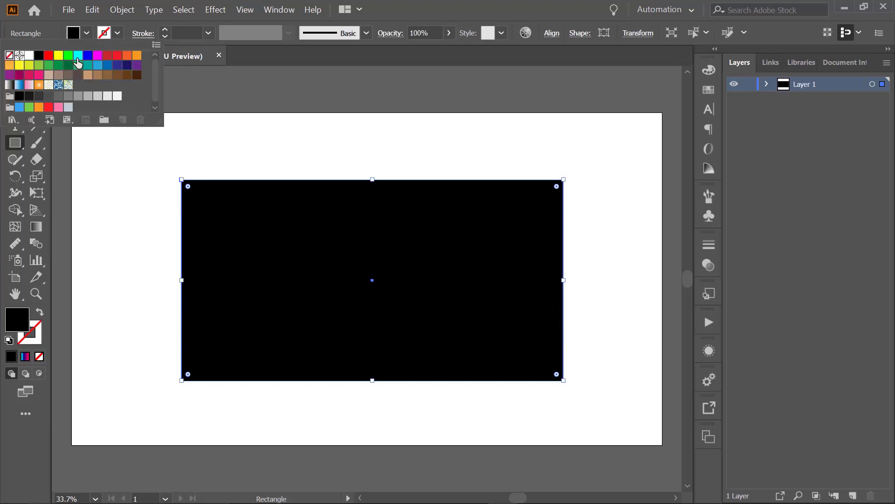
left_click(49, 56)
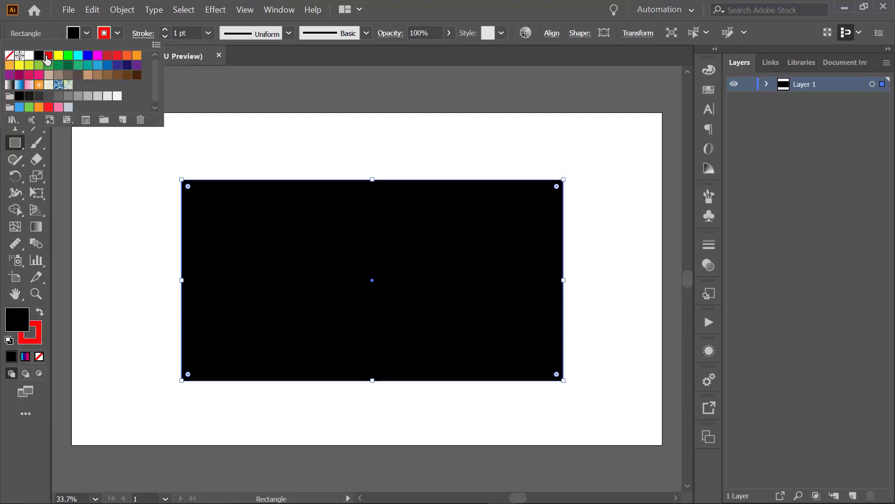
left_click(167, 31)
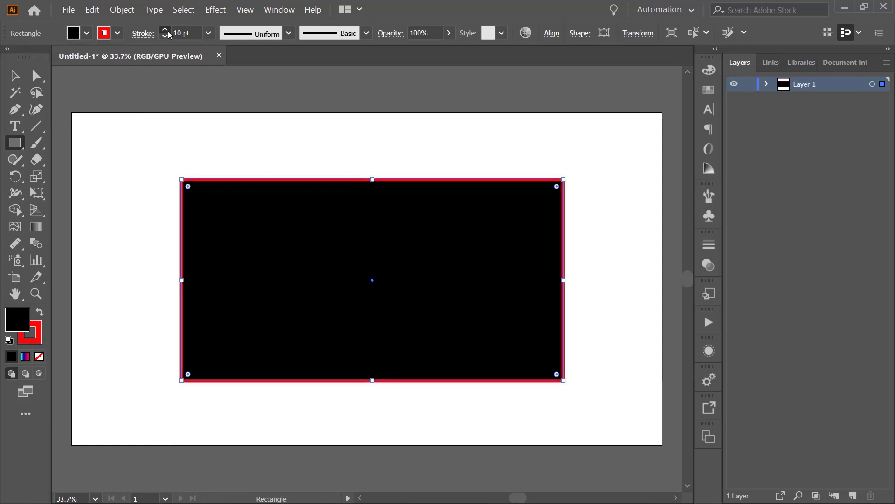
left_click(167, 30)
left_click(167, 31)
key("v")
key("ctrl+shift+a")
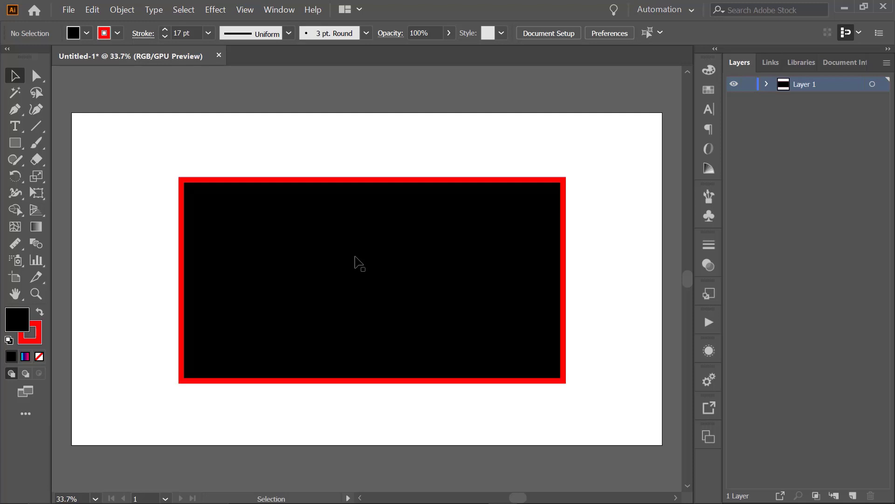
left_click(15, 142)
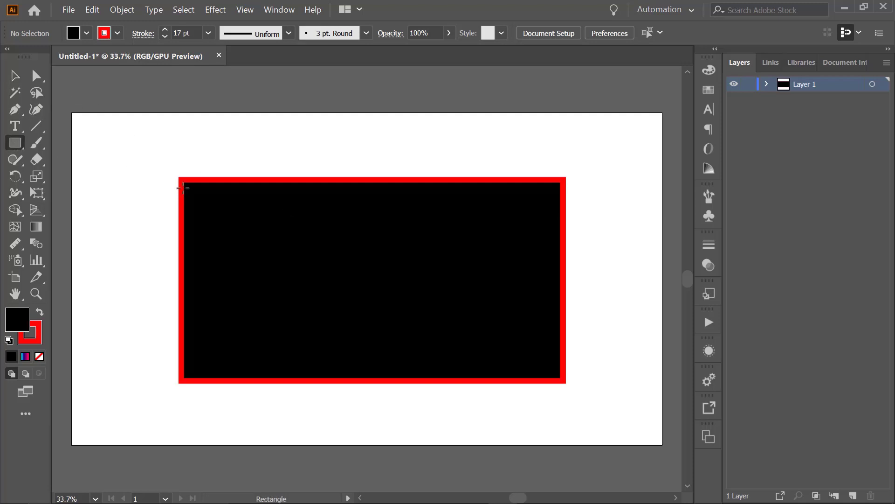
mouse_move(182, 180)
left_mouse_down()
mouse_move(295, 241)
mouse_move(381, 373)
left_mouse_up()
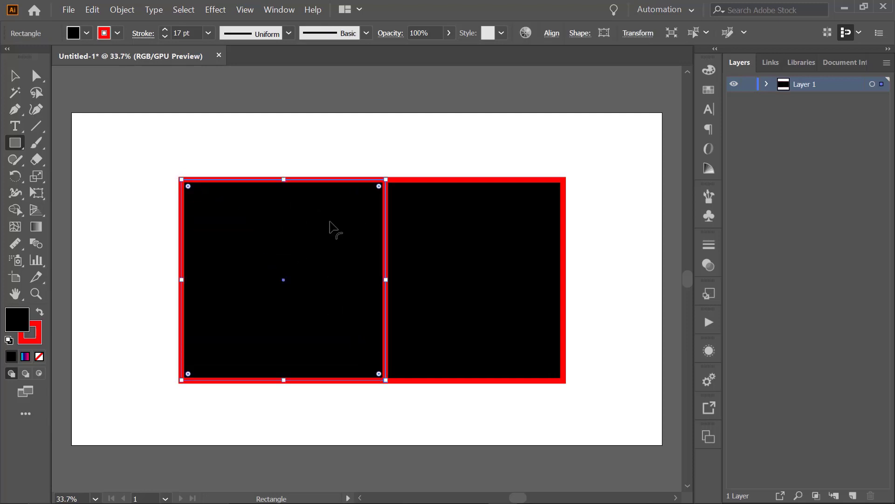
left_click(73, 34)
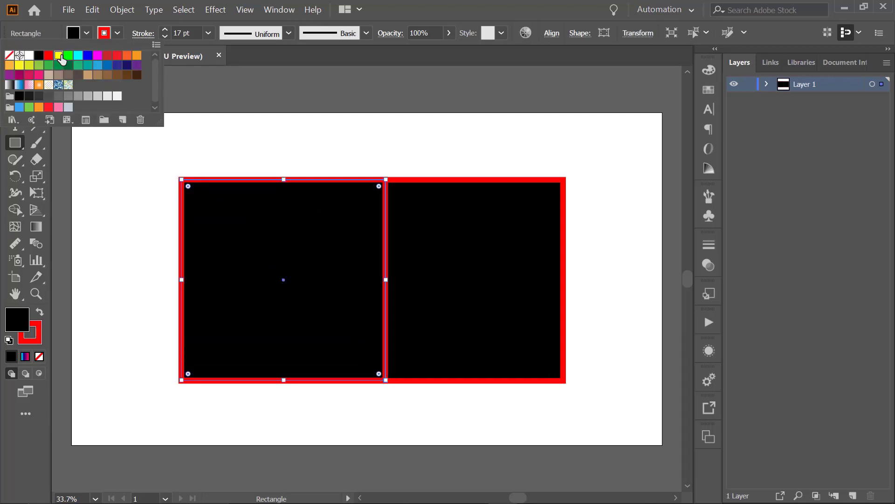
left_click(58, 55)
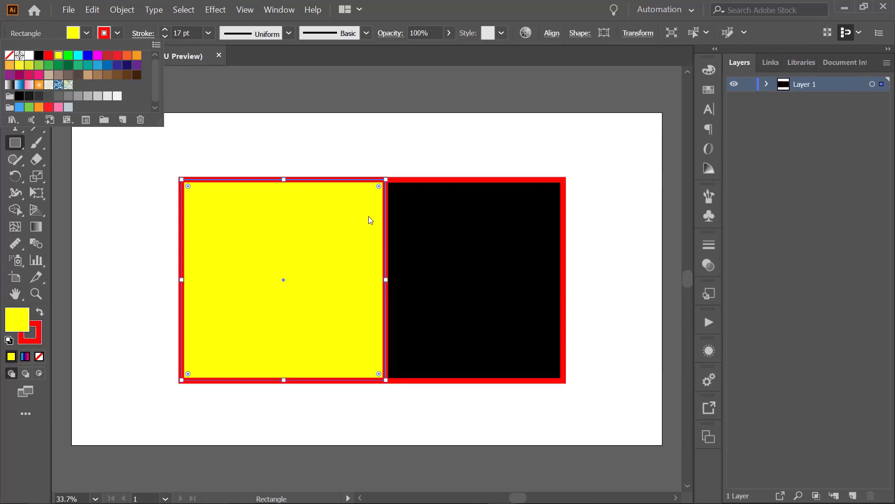
left_click(114, 35)
left_click(103, 36)
left_click(8, 56)
left_click(266, 151)
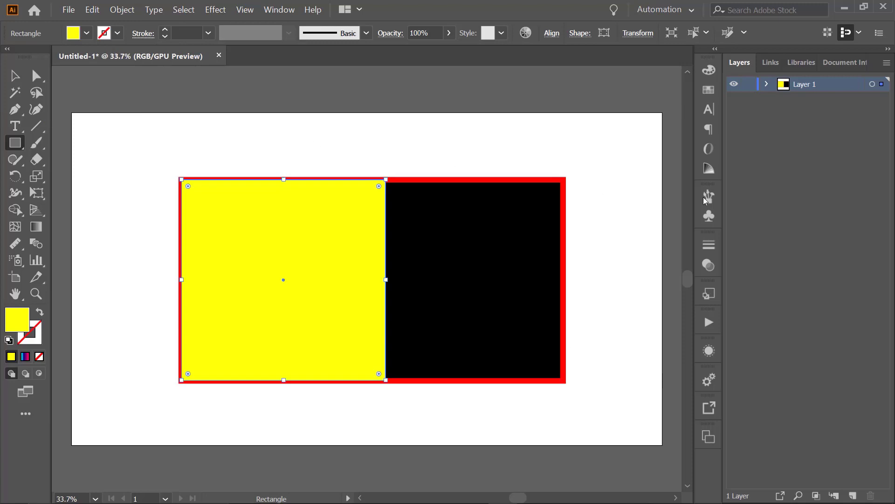
left_click(766, 84)
key("v")
left_click(439, 167)
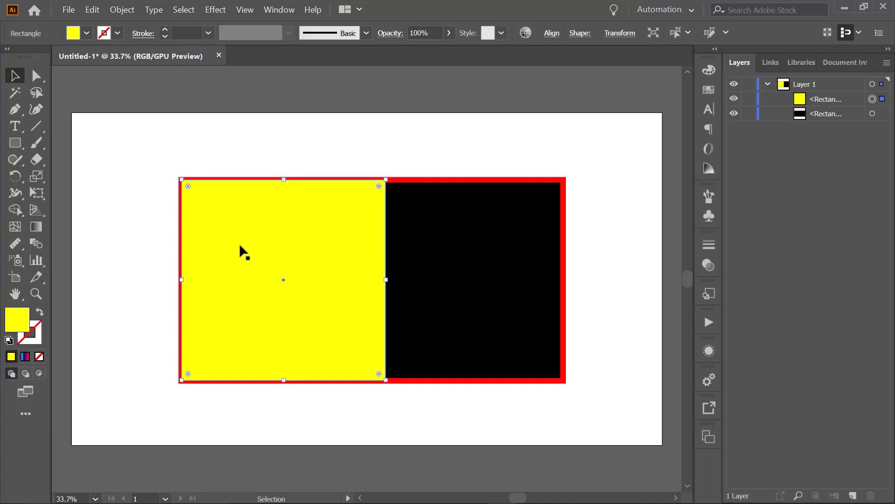
key("Delete")
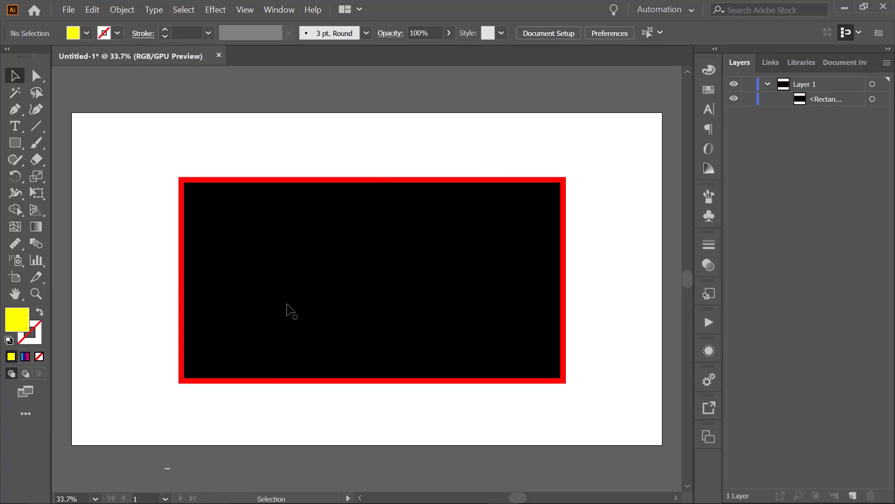
Step: Apply the default cyan-navy-pink gradient fill, set the stroke to None, and reselect the rectangle
left_click(37, 228)
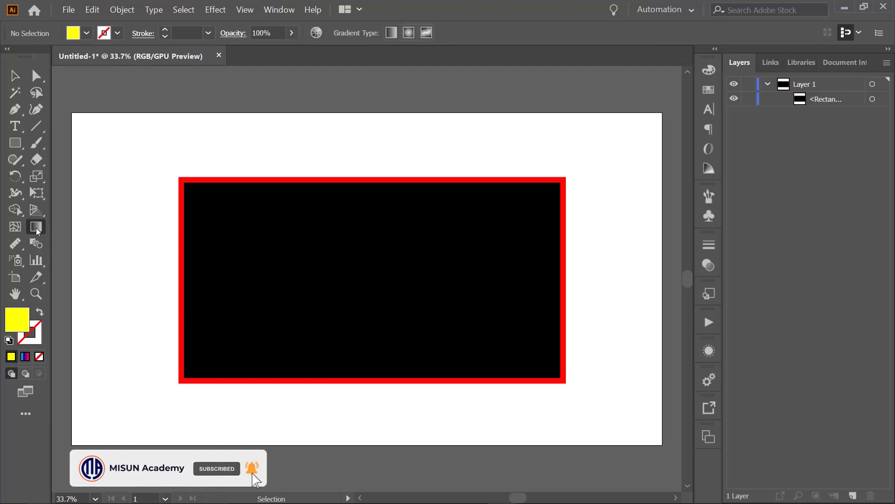
left_click(357, 265)
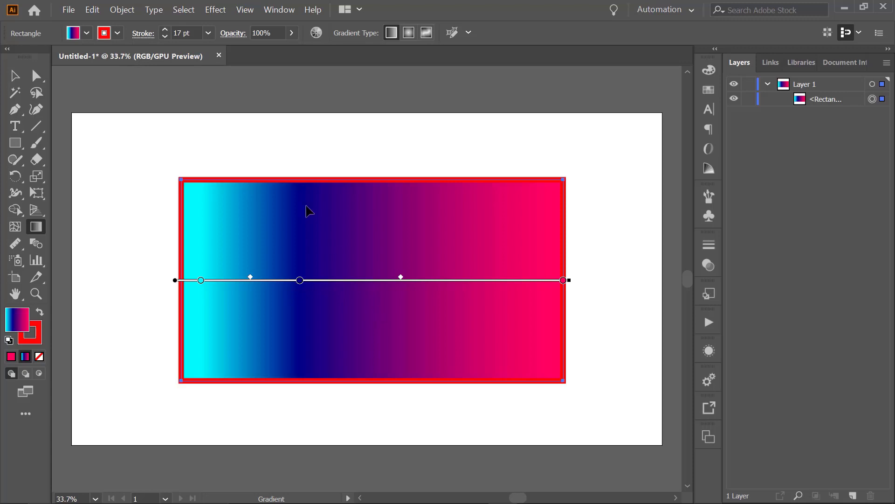
left_click(107, 36)
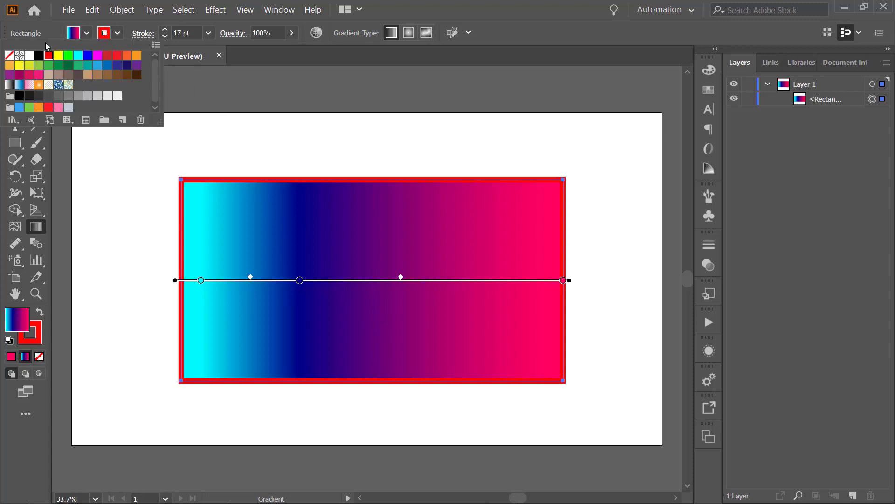
left_click(9, 55)
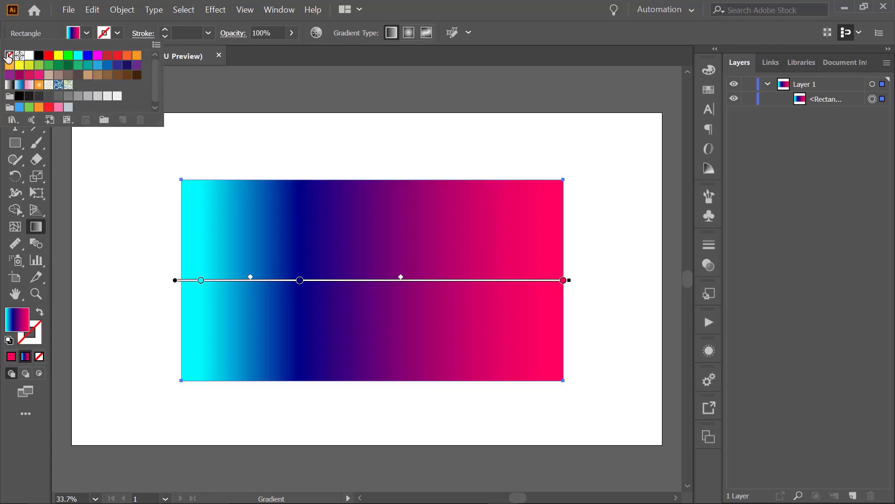
left_click(497, 152)
left_click(13, 71)
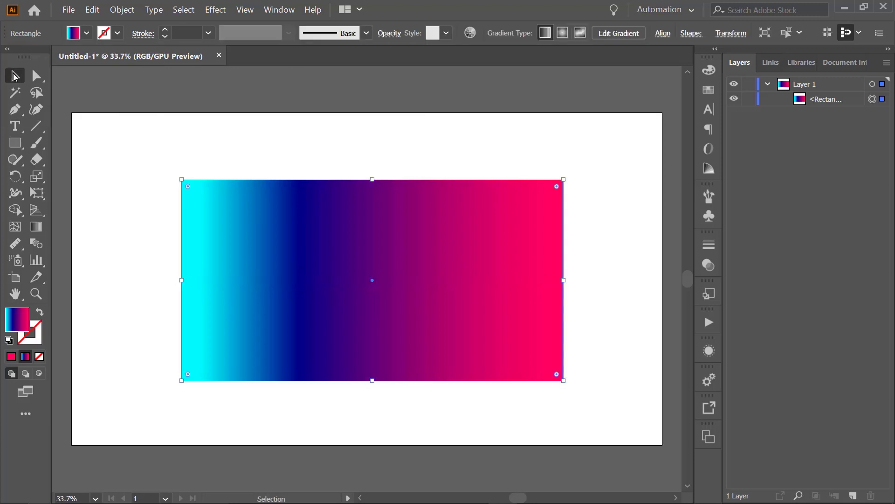
left_click(273, 114)
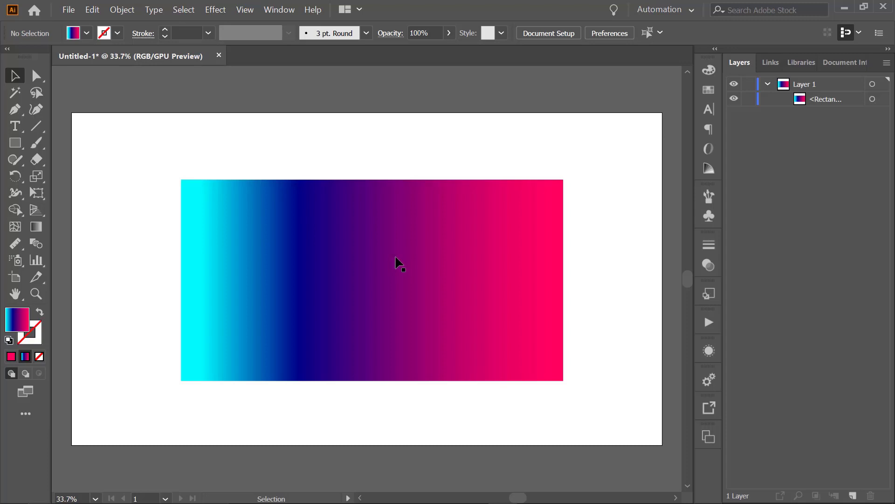
left_click(399, 240)
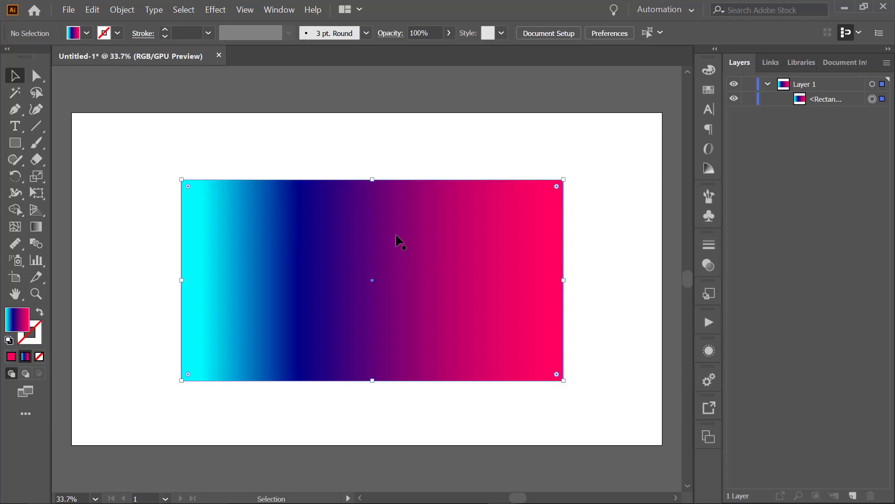
Step: Nudge the cyan-blue gradient midpoint slightly right and push the blue-pink midpoint toward pink
left_click(36, 227)
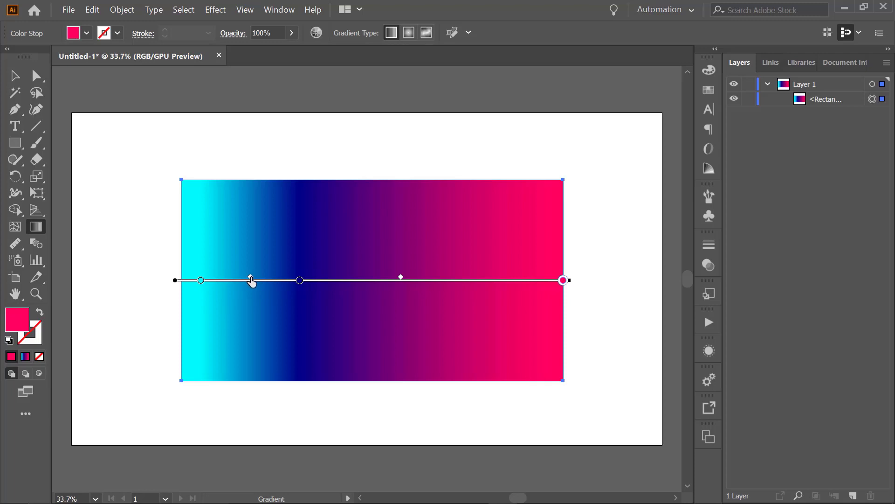
left_click_drag(251, 280, 274, 280)
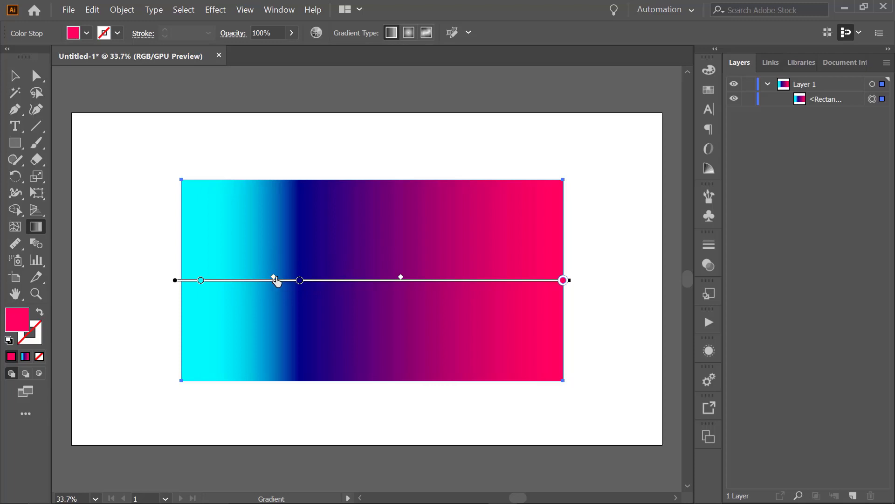
left_click_drag(274, 279, 236, 279)
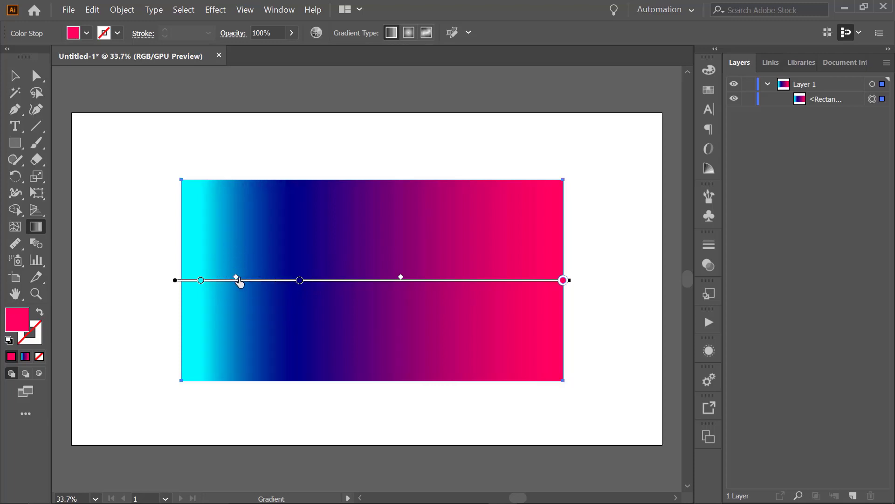
left_click_drag(237, 279, 242, 279)
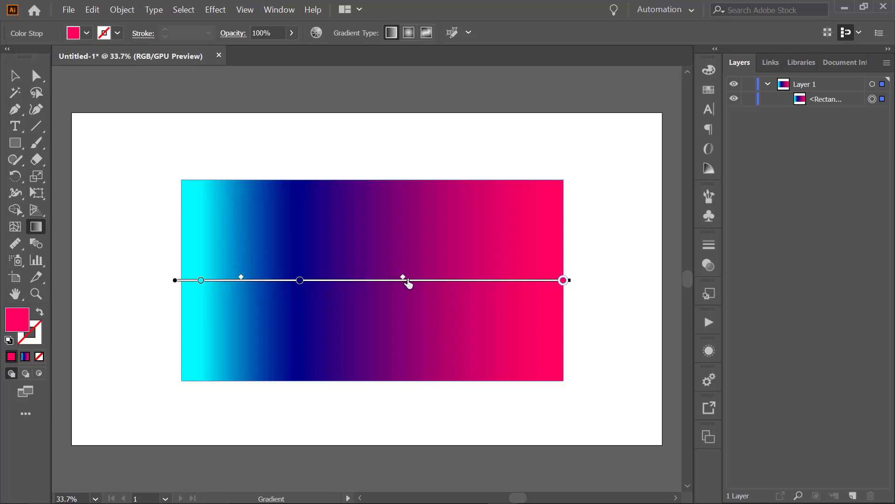
left_click_drag(401, 277, 424, 277)
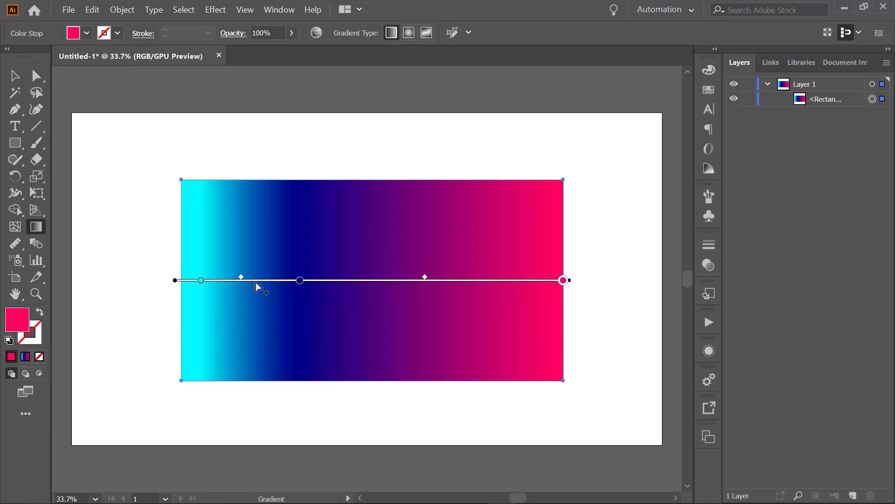
Step: Recolour the left gradient stop magenta and fine-tune the magenta-to-blue midpoint
double_click(200, 280)
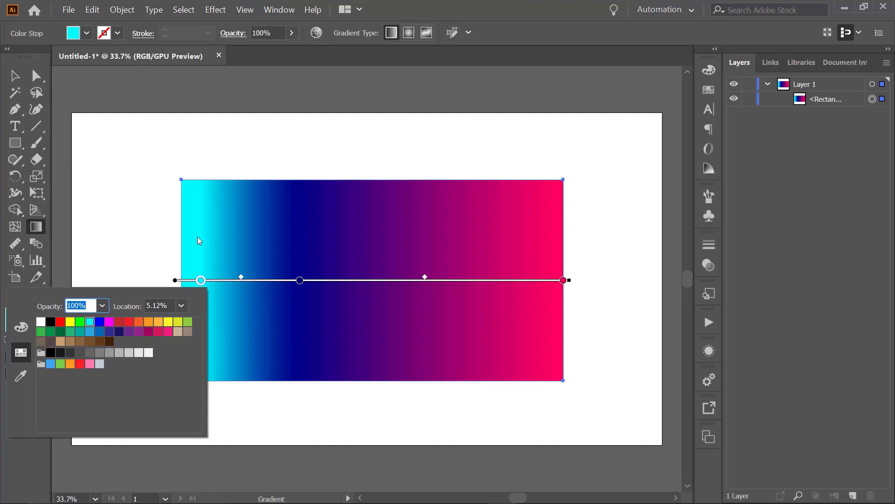
left_click(59, 321)
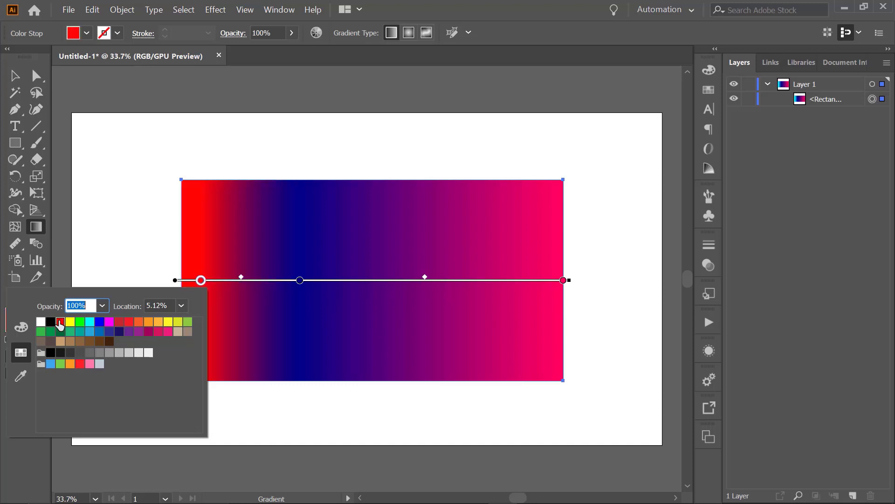
left_click(170, 323)
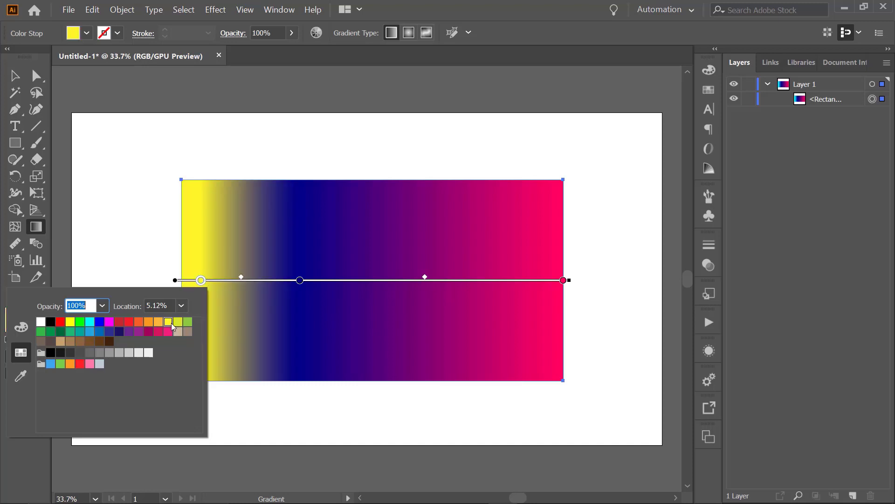
left_click(90, 331)
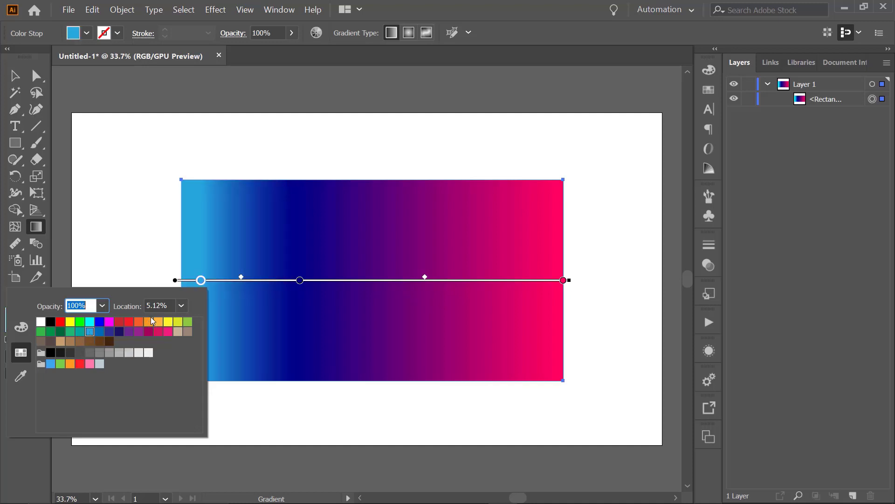
left_click(21, 375)
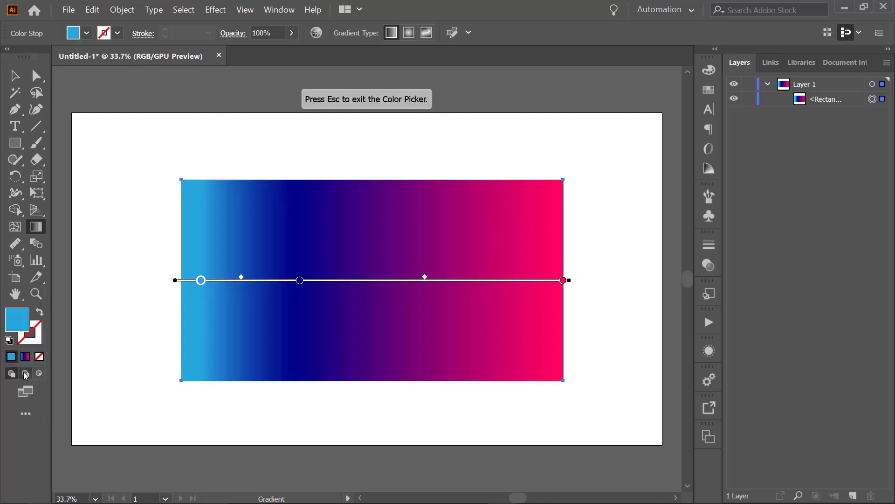
left_click(708, 70)
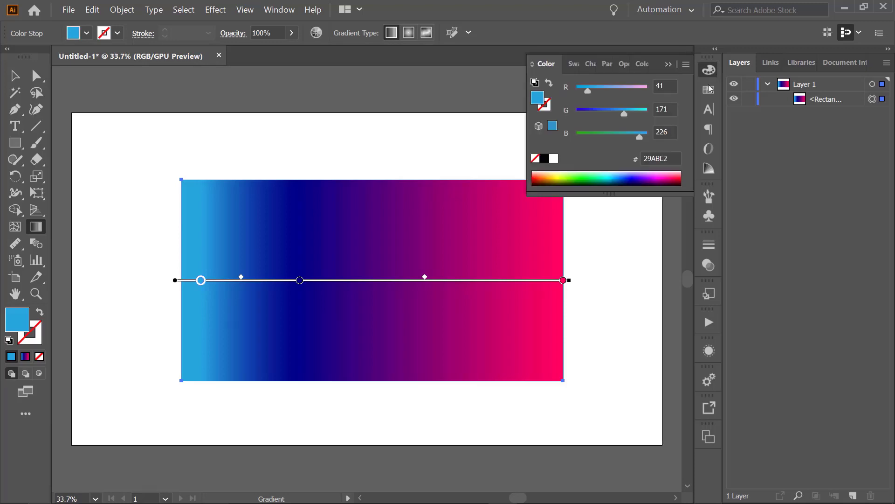
left_click(580, 179)
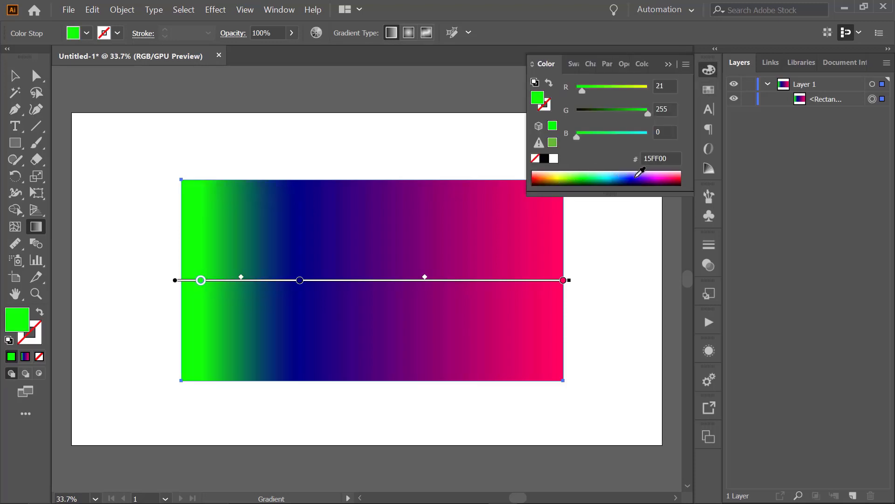
left_click(660, 176)
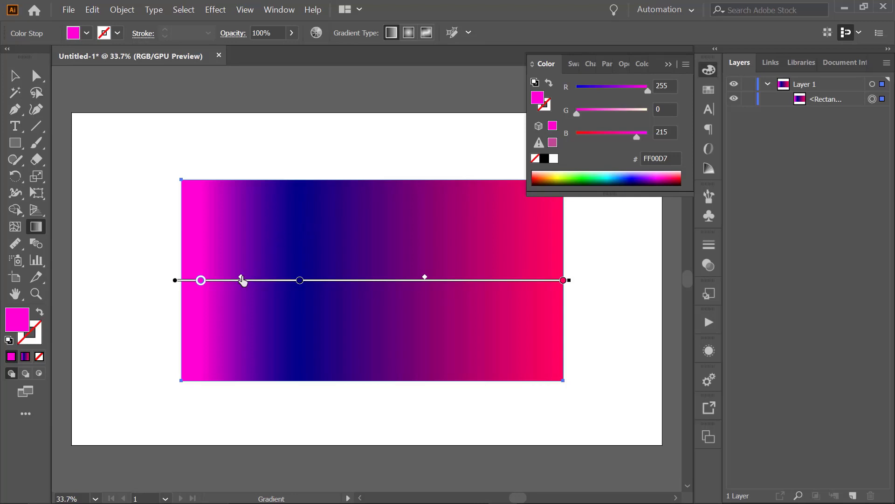
left_click_drag(241, 277, 257, 277)
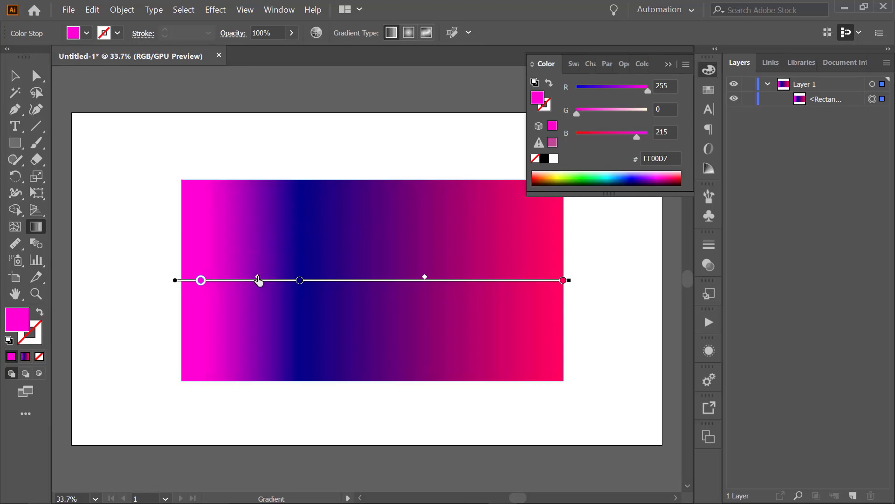
left_click_drag(258, 278, 246, 280)
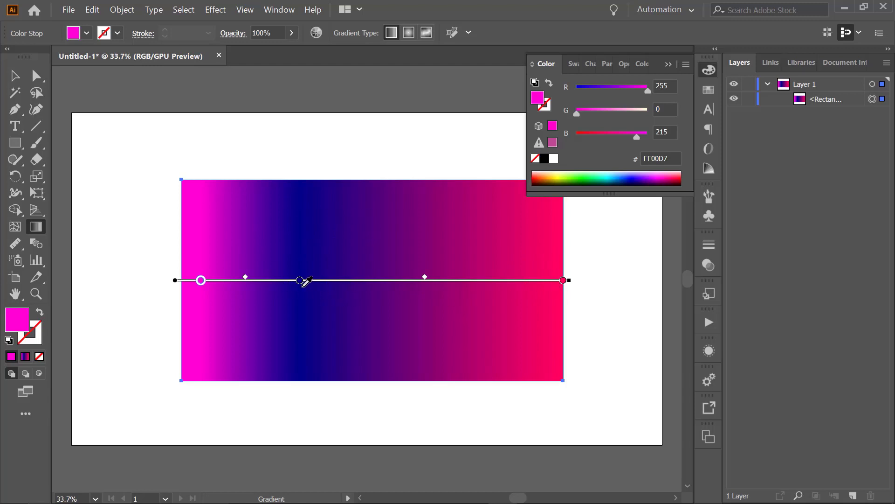
Step: Set the middle stop to dark blue and the right stop to bright green
left_click(301, 281)
double_click(300, 281)
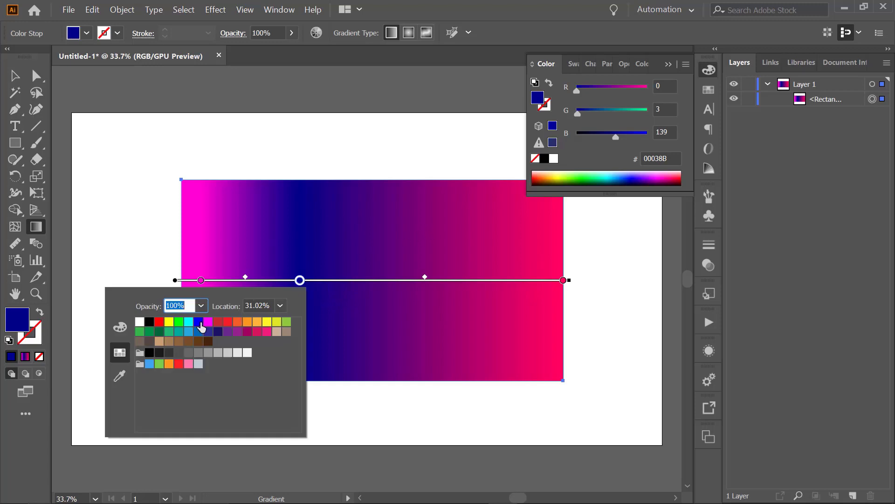
left_click(159, 352)
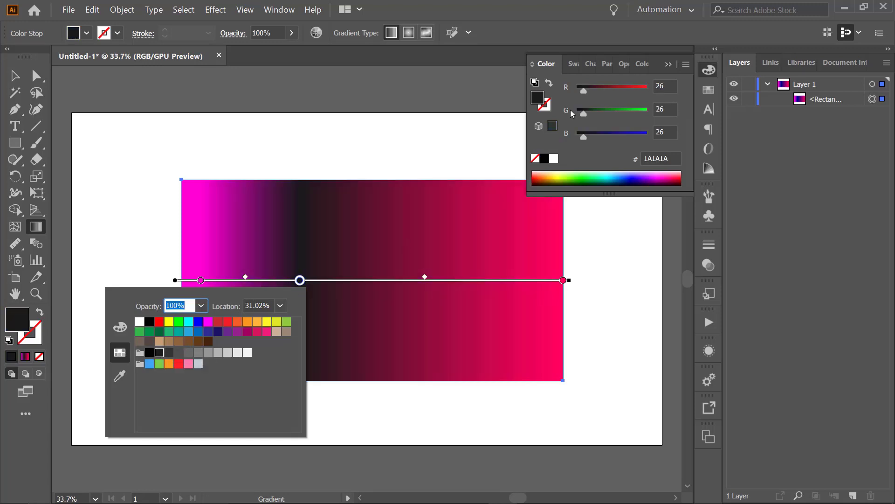
left_click(577, 174)
left_click(639, 177)
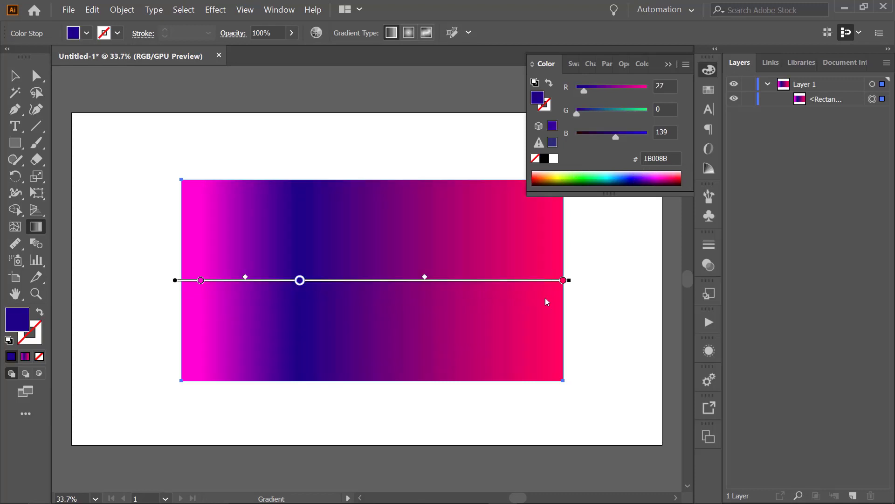
double_click(563, 279)
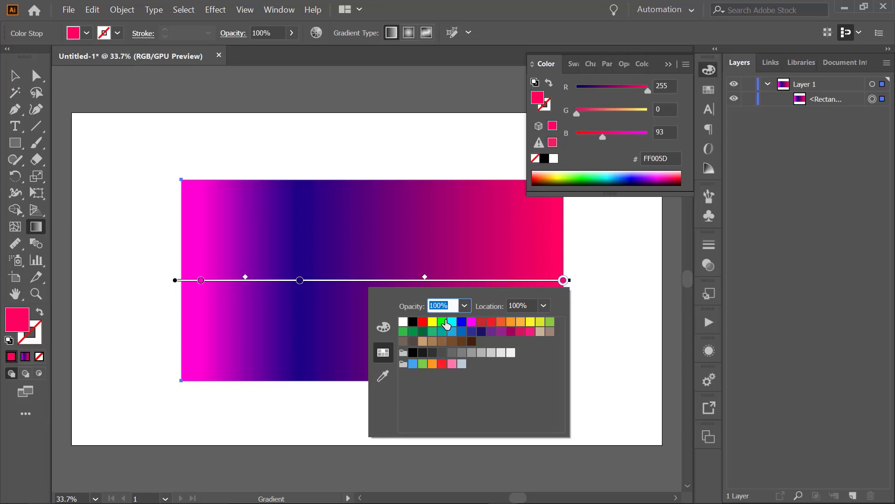
left_click(443, 321)
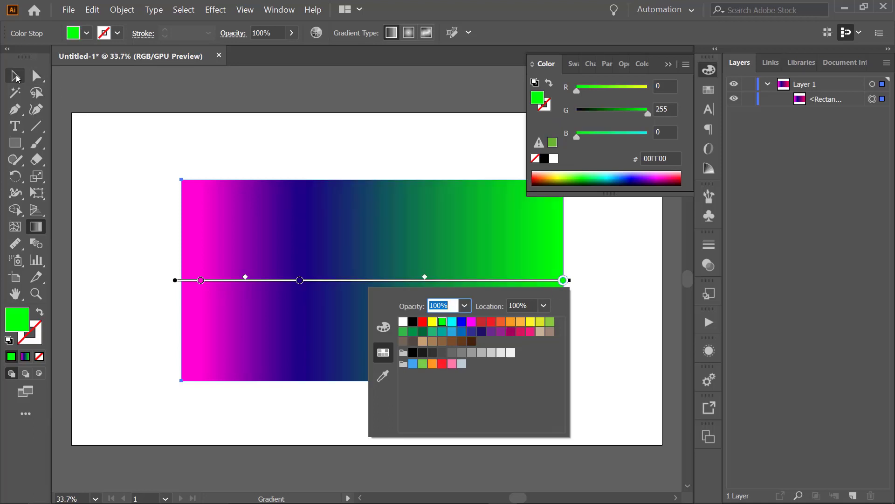
key("Escape")
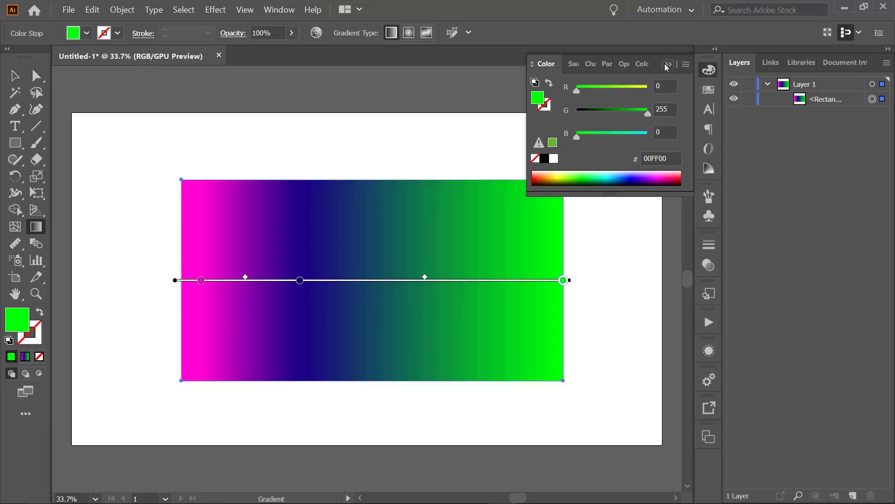
left_click(667, 65)
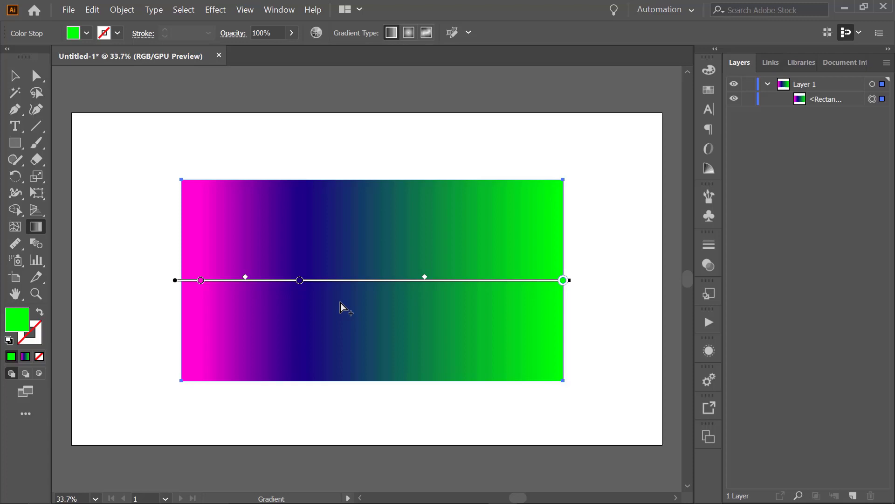
Step: Try several gradient directions, then undo back to a diagonal magenta-to-green blend
left_click_drag(204, 203, 451, 242)
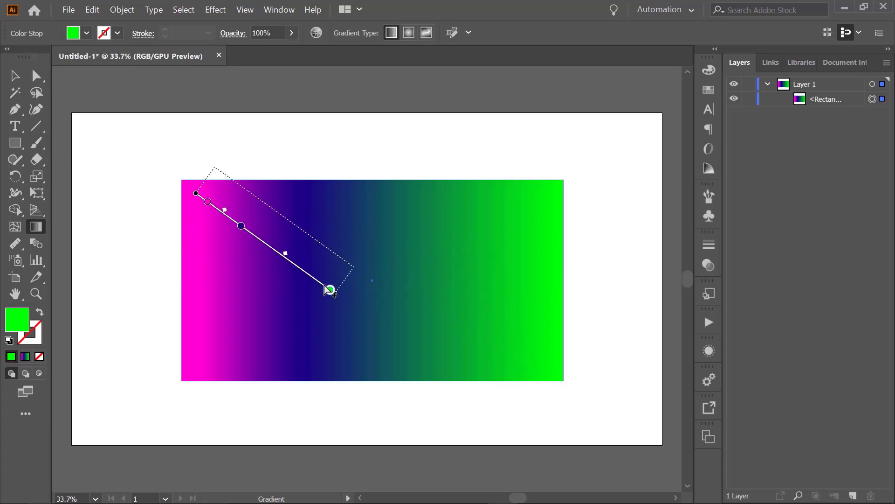
left_click_drag(451, 243, 531, 362)
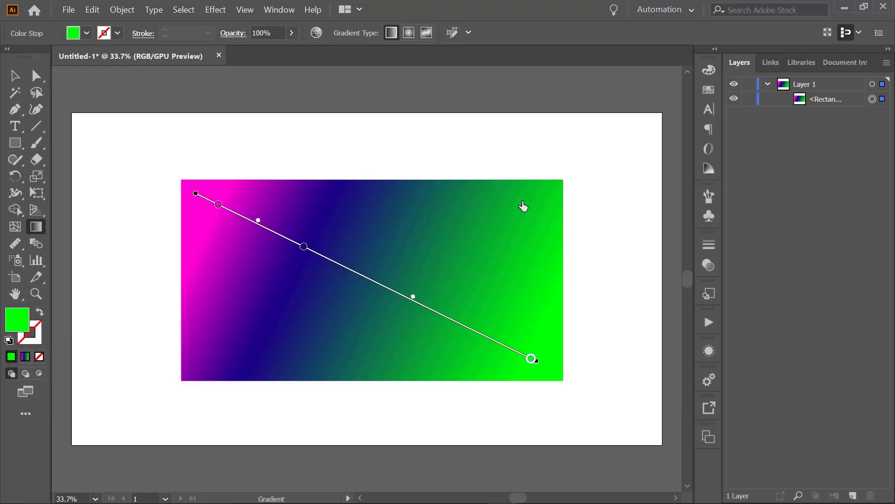
left_click_drag(534, 202, 213, 348)
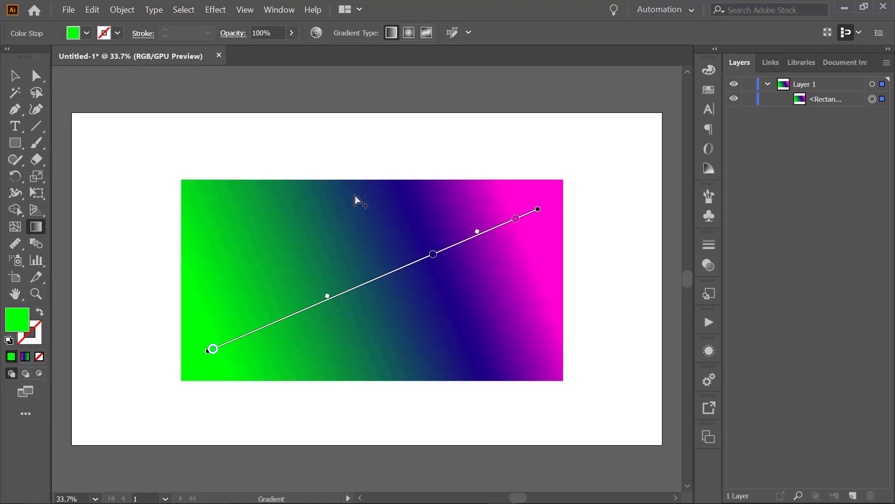
left_click_drag(361, 184, 369, 355)
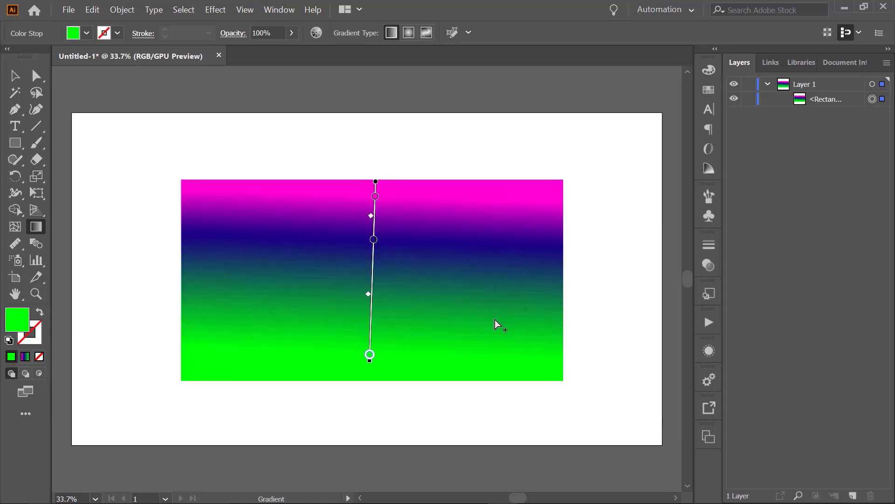
left_click_drag(496, 322, 350, 300)
left_click_drag(271, 261, 412, 293)
left_click_drag(389, 243, 409, 196)
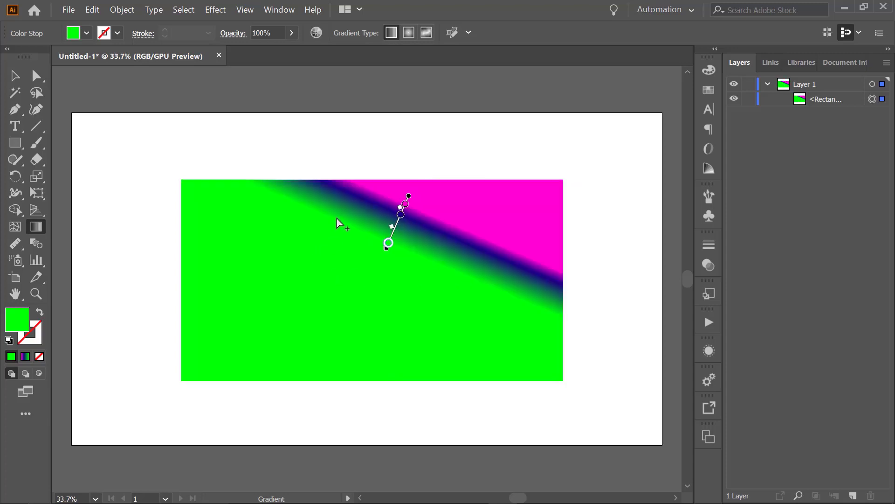
key("ctrl+z")
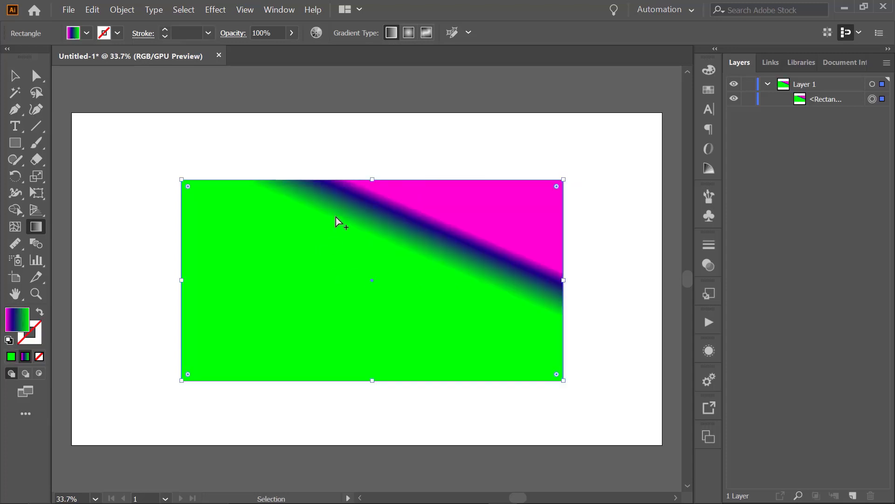
key("ctrl+z")
key("ctrl+z")
Step: Undo back to the horizontal gradient and delete the dark middle stop
key("ctrl+z")
key("ctrl+z")
key("ctrl+z")
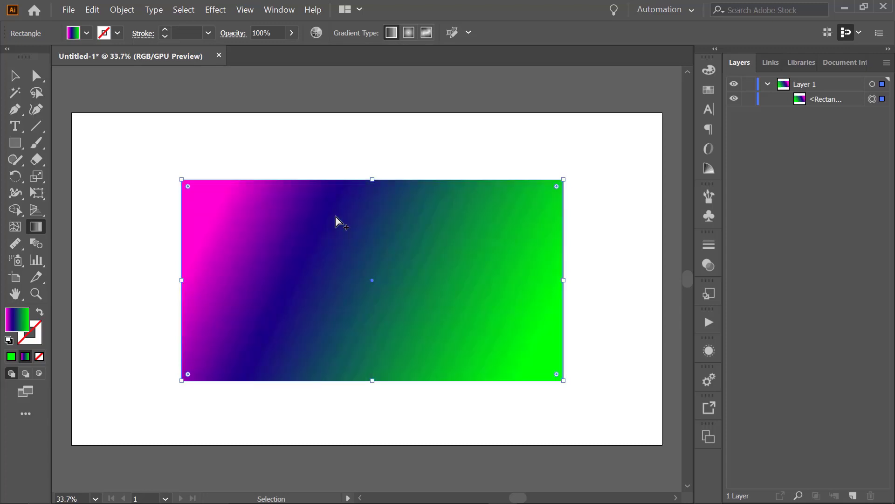
key("ctrl+z")
key("ctrl+z")
key("ctrl+z")
key("ctrl+z")
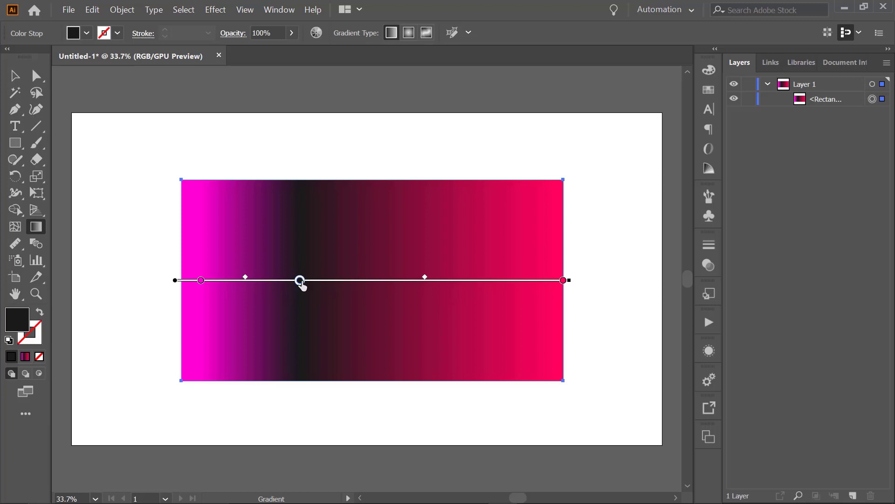
key("Delete")
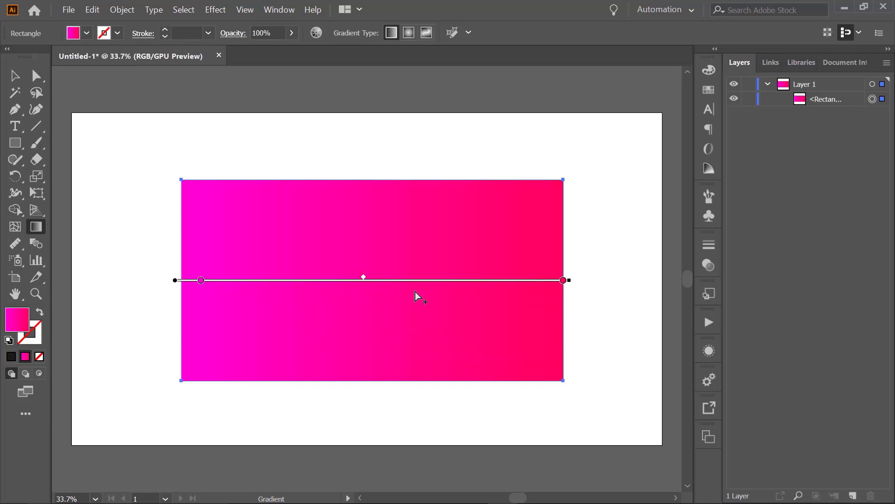
Step: Make the left gradient stop black, then open the Window menu
double_click(201, 280)
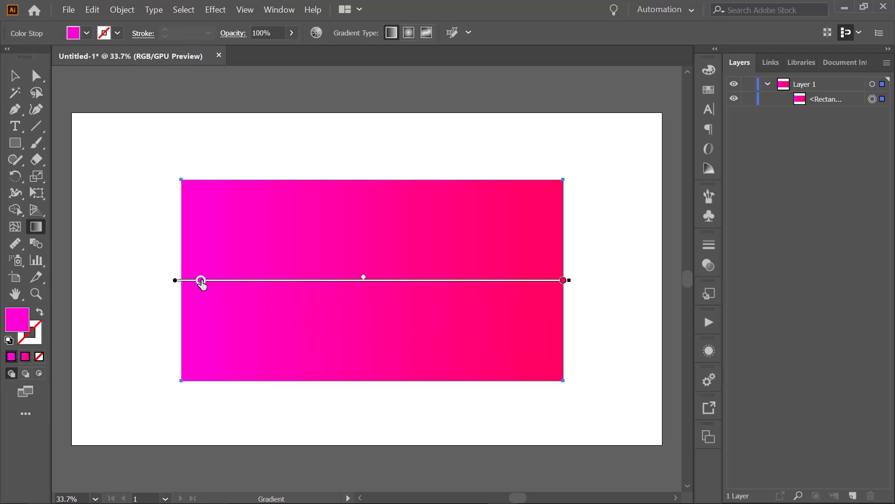
left_click(50, 322)
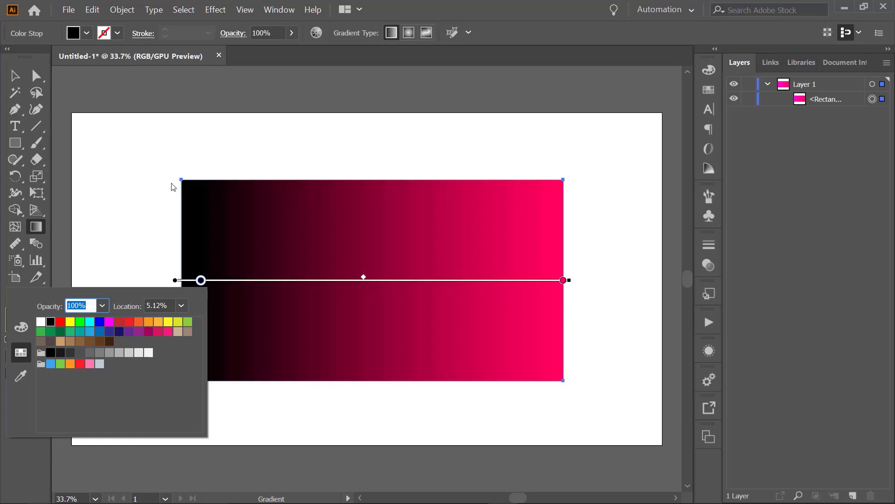
key("Escape")
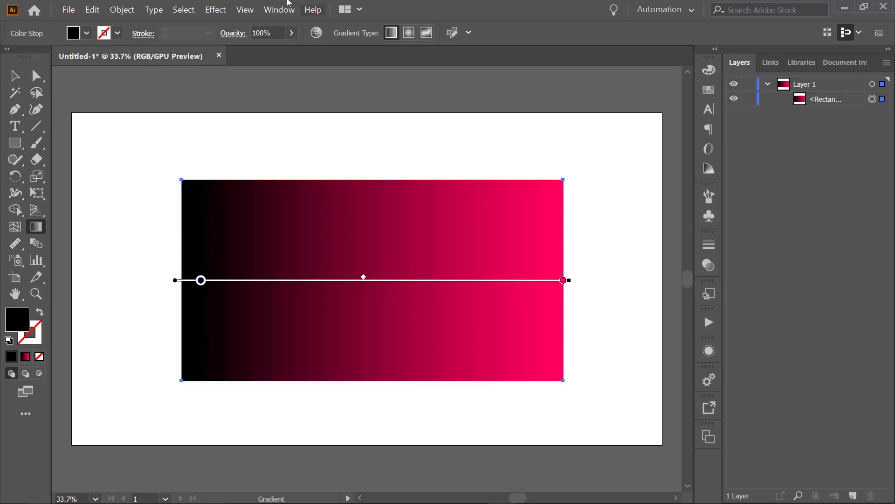
left_click(268, 10)
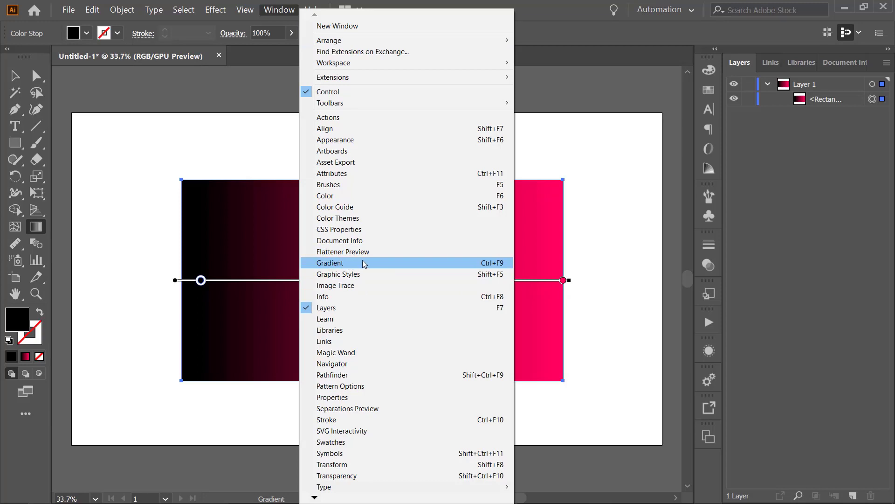
Step: Open the Gradient panel, showing the 0° linear black-to-red blend
left_click(357, 265)
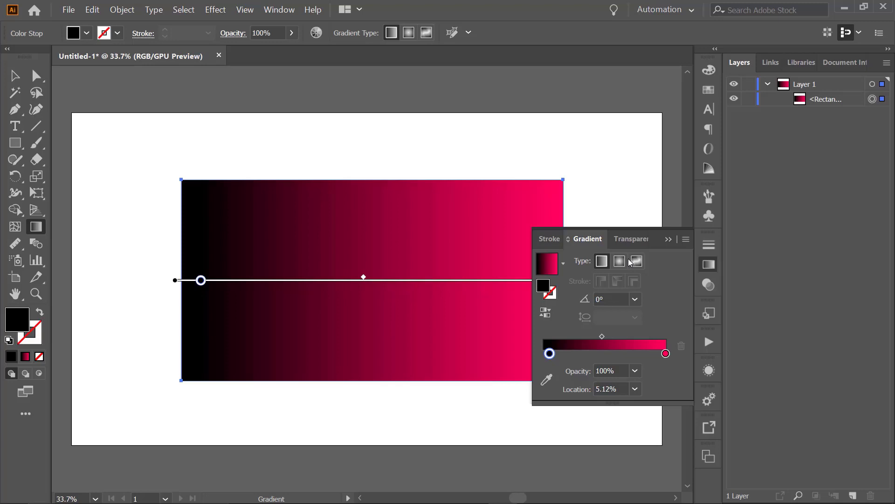
Step: Add extra colour stops along the gradient, including ones at 46.09% and 84.08%
left_click(251, 283)
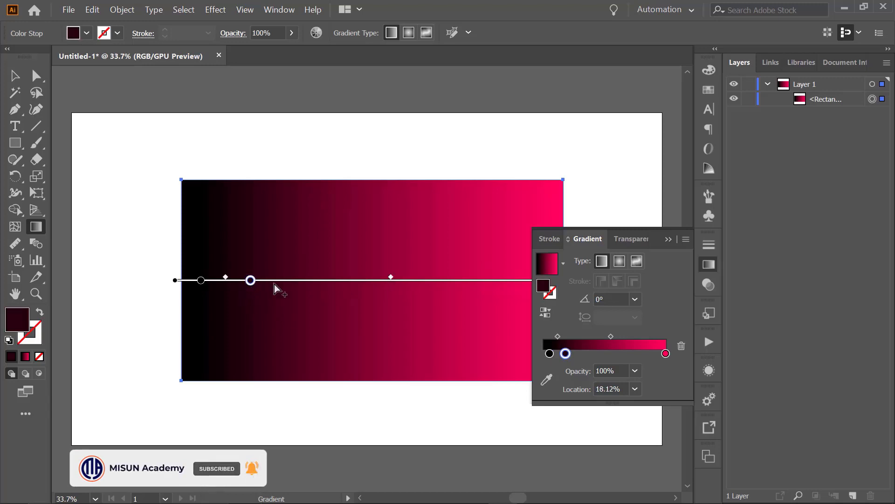
left_click(316, 281)
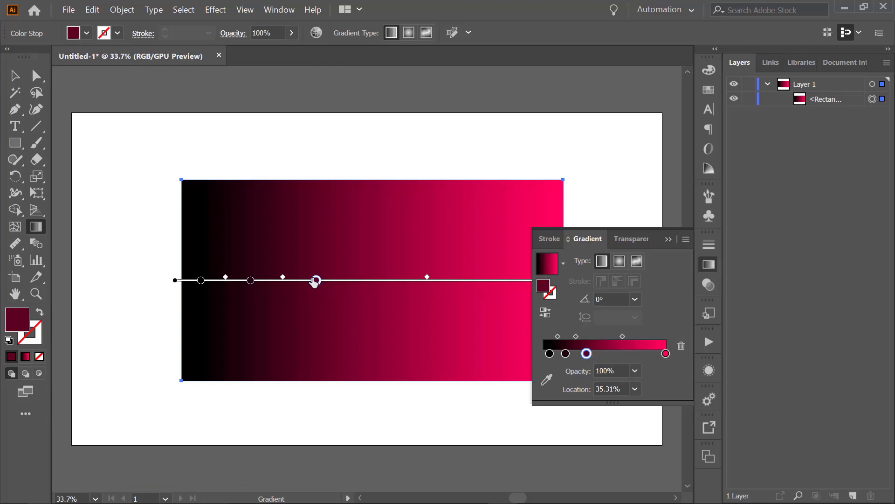
left_click(627, 353)
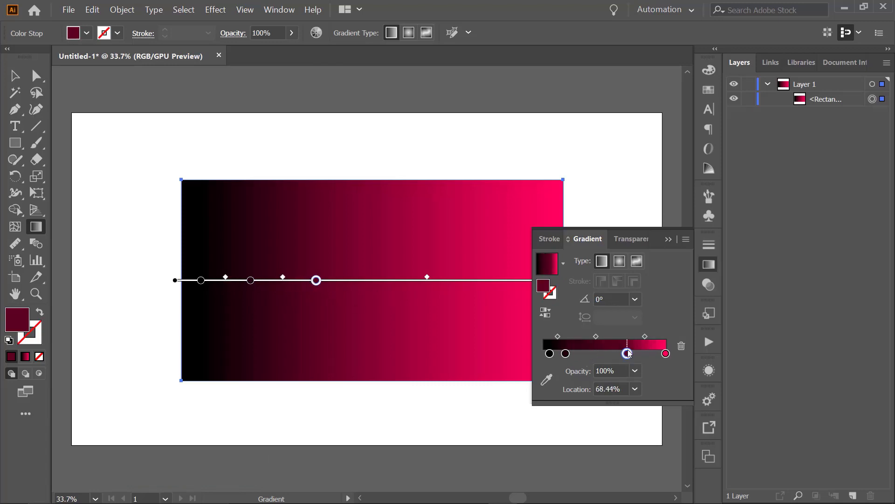
left_click(600, 353)
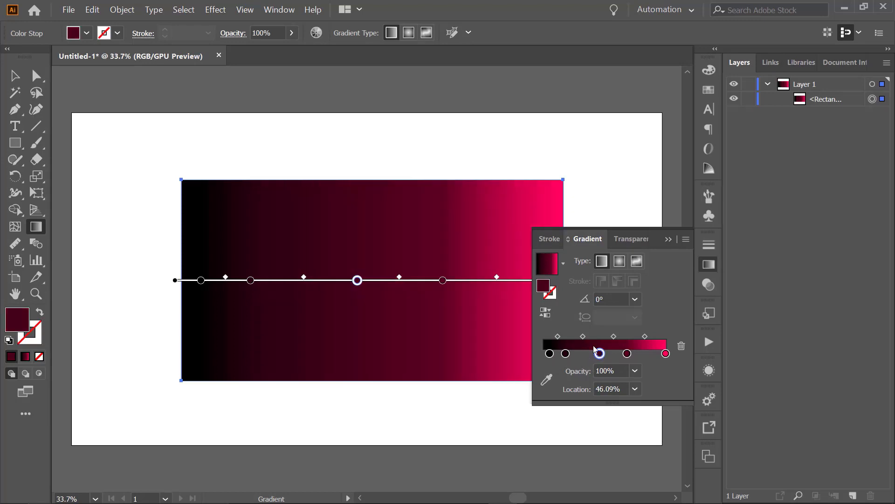
left_click(647, 352)
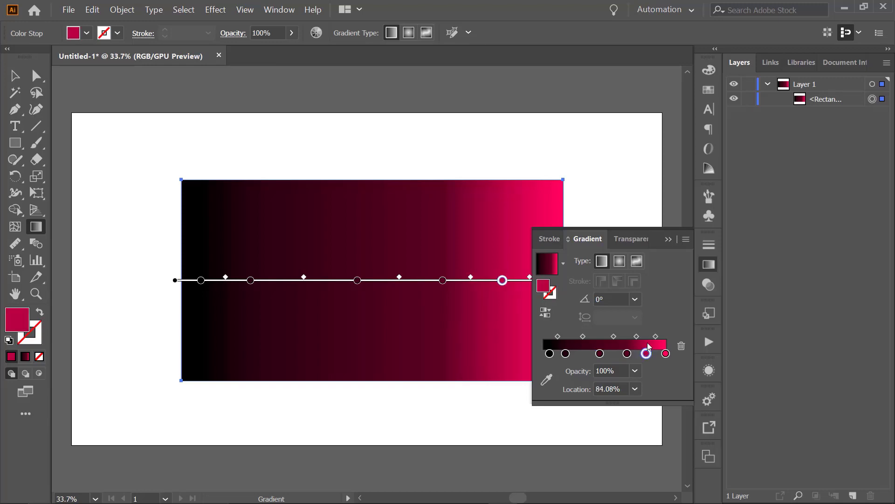
left_click(669, 240)
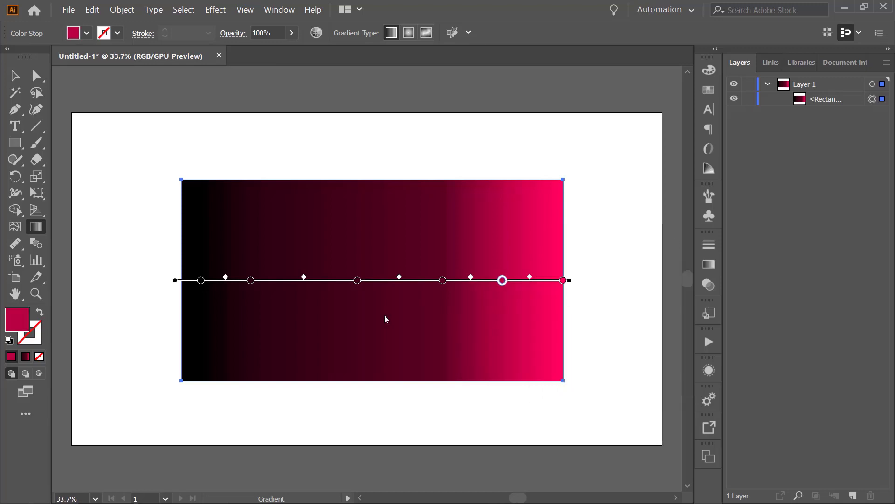
Step: Recolour the second stop blue, the middle stop orange and the near-right stop light green
left_click(251, 281)
double_click(250, 280)
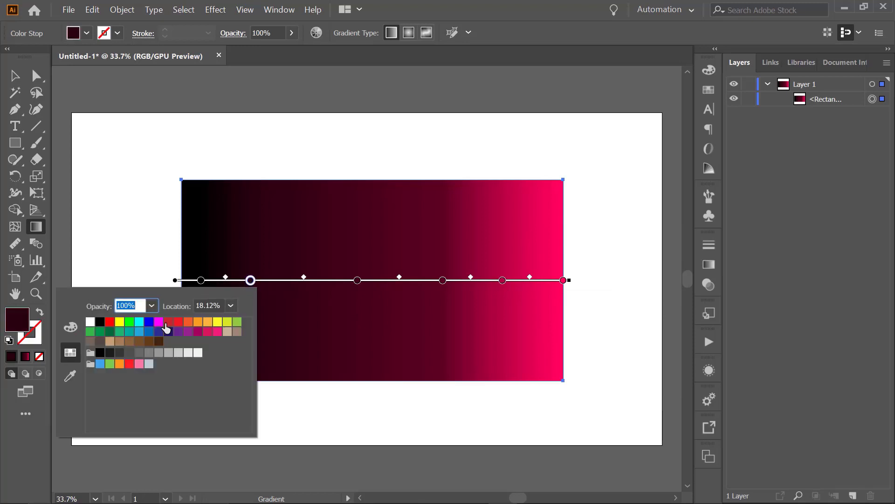
left_click(149, 322)
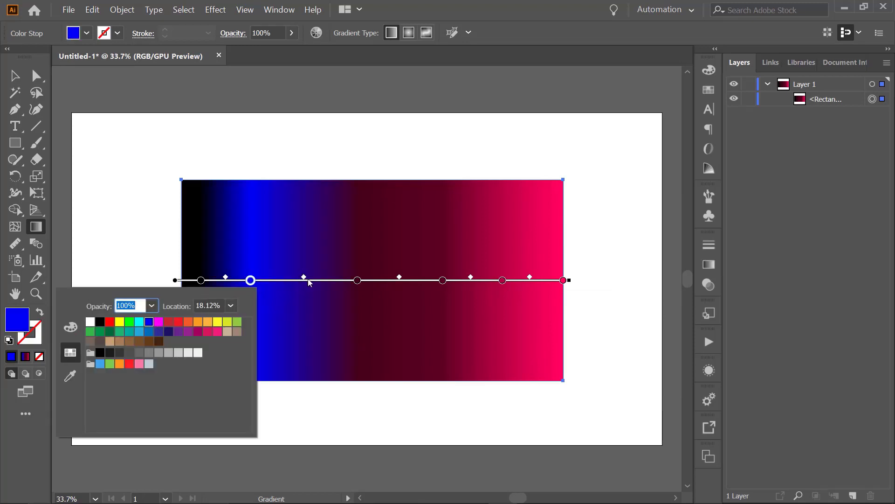
double_click(357, 281)
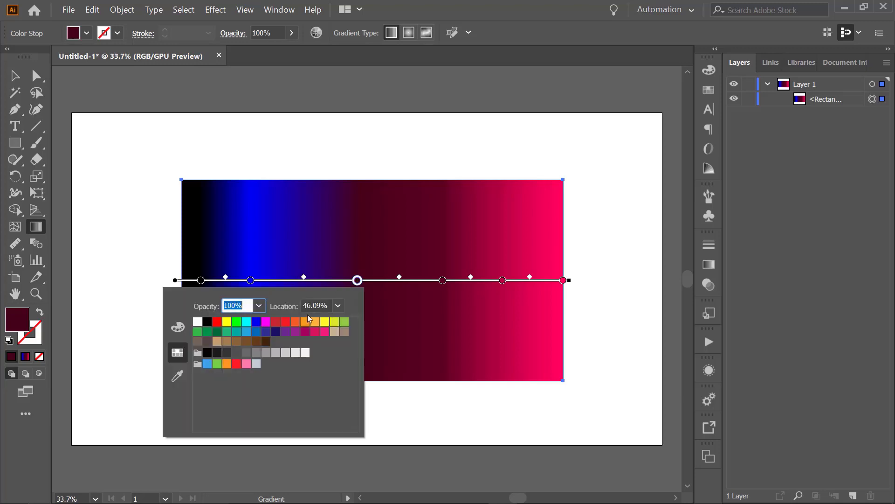
left_click(315, 322)
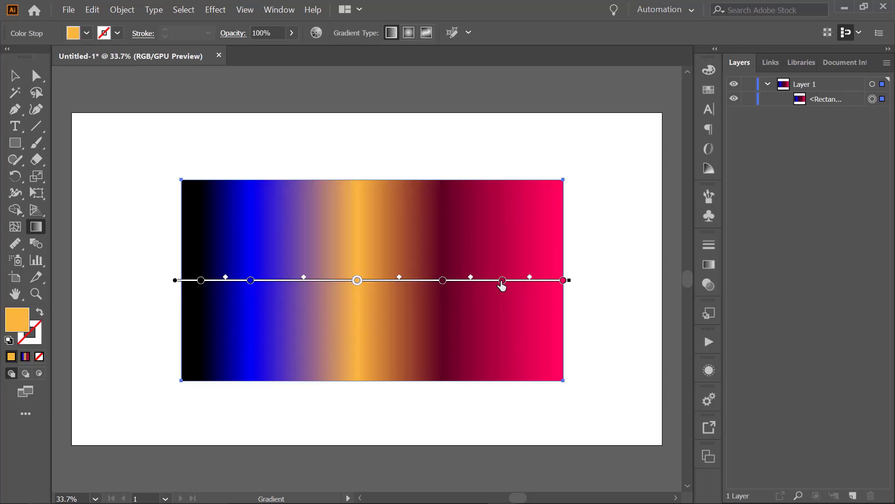
double_click(502, 281)
left_click(489, 322)
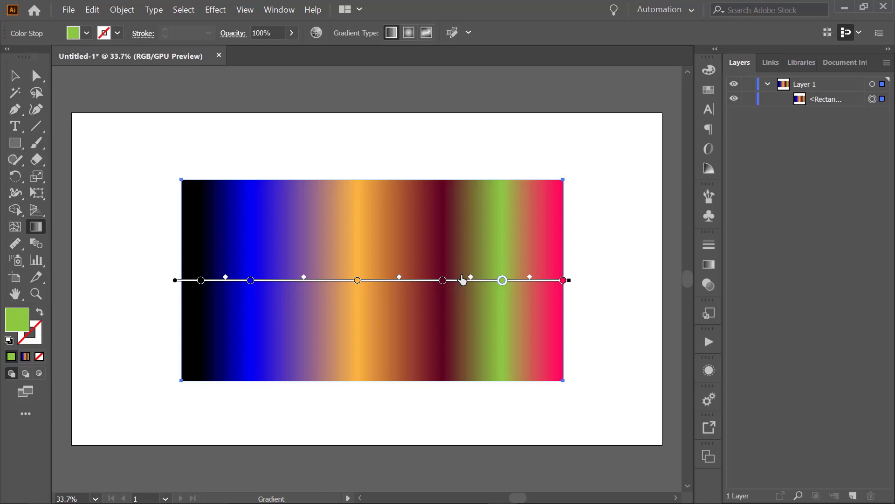
left_click_drag(200, 185, 569, 380)
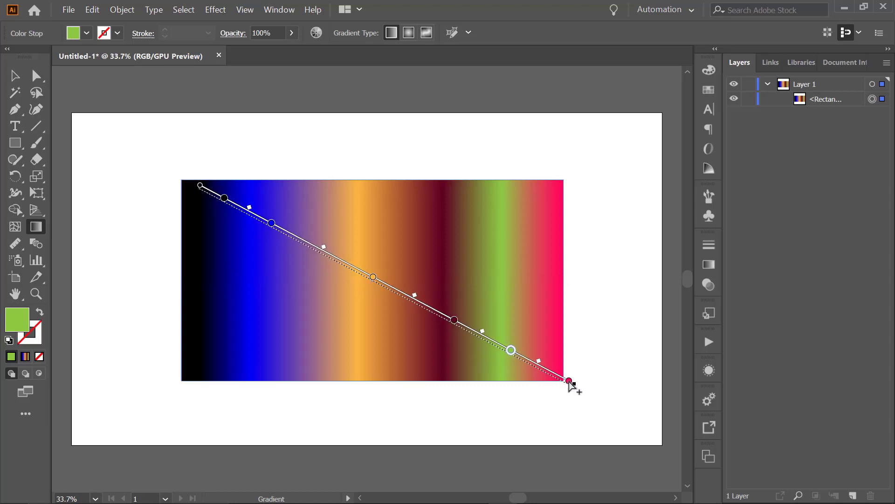
mouse_move(552, 190)
left_mouse_down()
mouse_move(163, 379)
mouse_move(177, 380)
left_mouse_up()
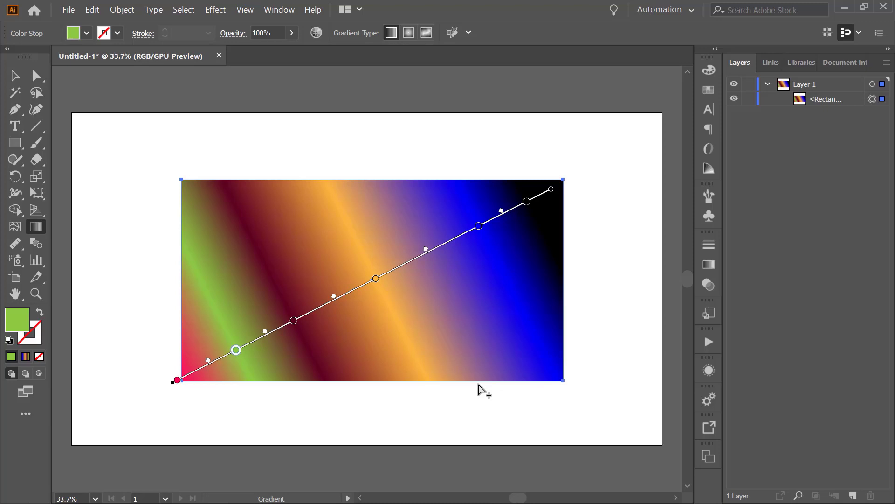
key("ctrl+z")
key("ctrl+z")
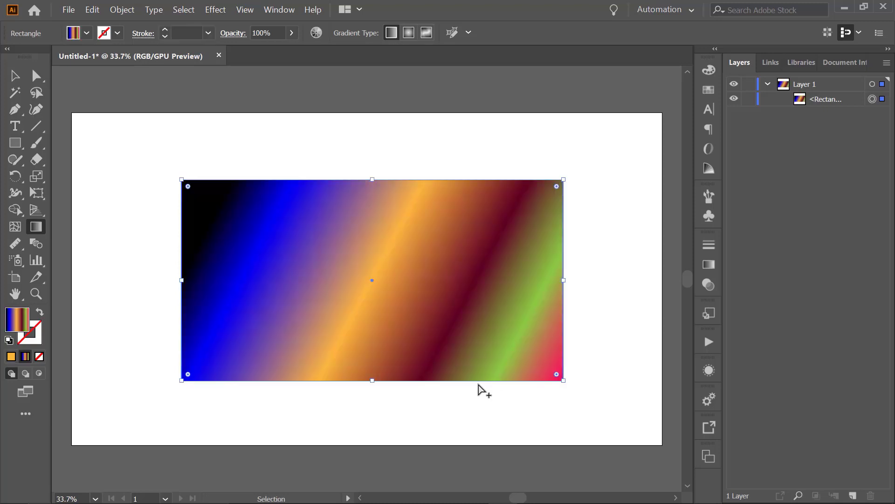
key("ctrl+z")
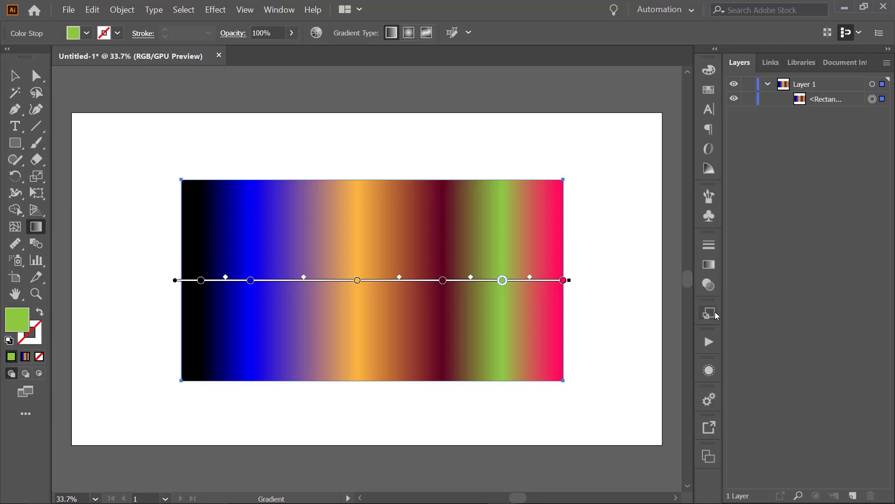
Step: Change the rectangle's multicolour gradient type to Radial in the Gradient panel
left_click(710, 265)
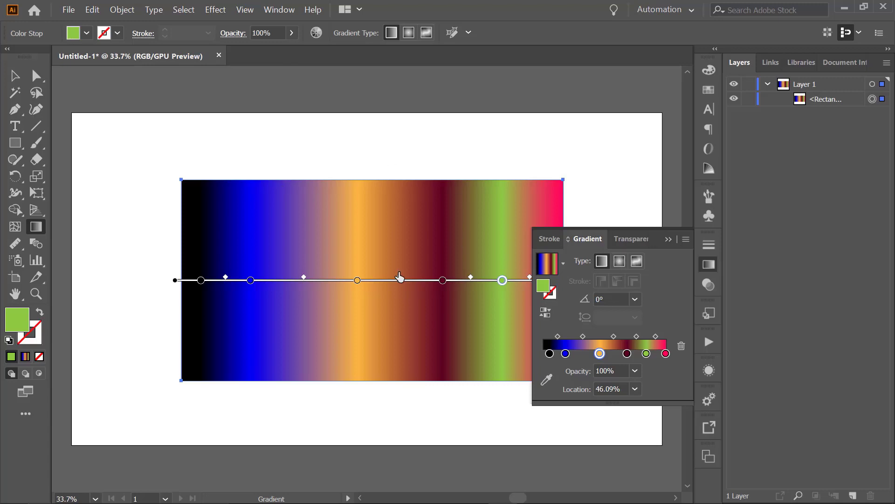
left_click(621, 265)
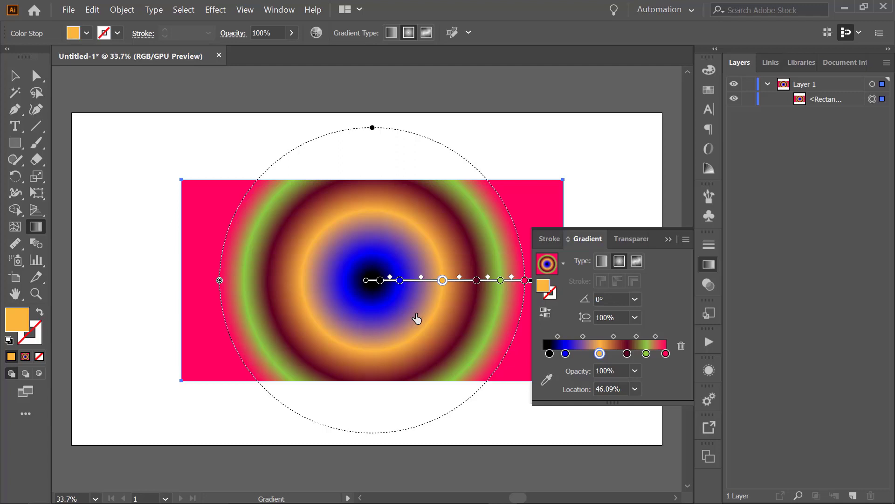
Step: Delete the black, blue, dark red and green stops, and move the orange stop to 63.75%
left_click(380, 280)
key("Delete")
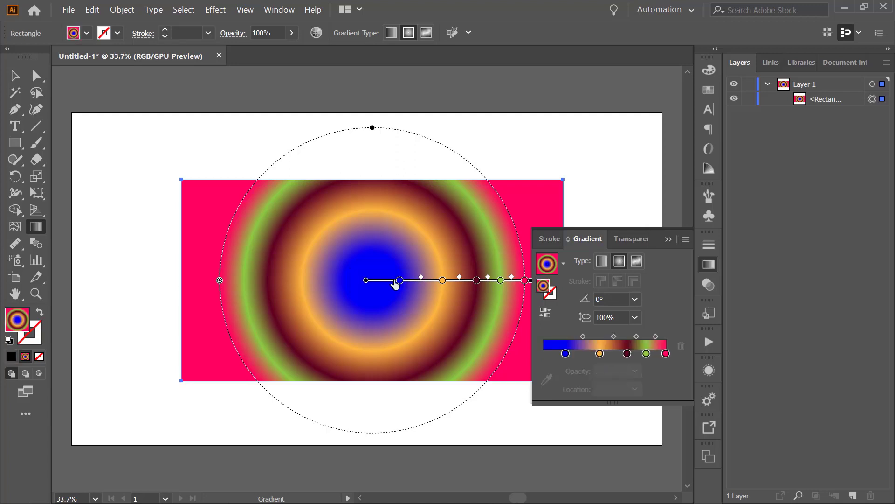
left_click(400, 280)
key("Delete")
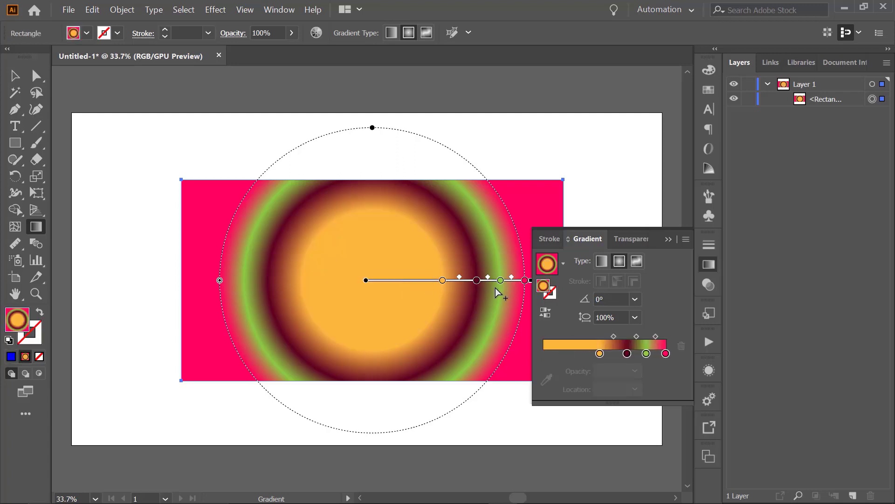
left_click(476, 280)
key("Delete")
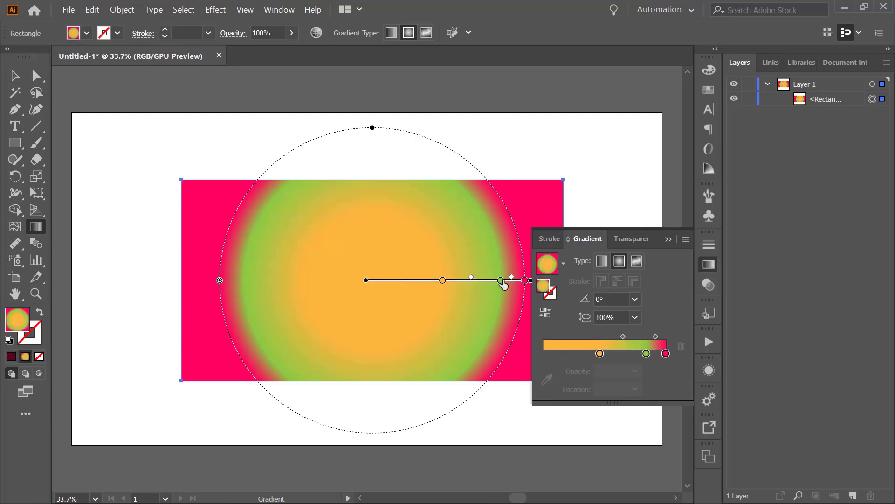
left_click(501, 280)
key("Delete")
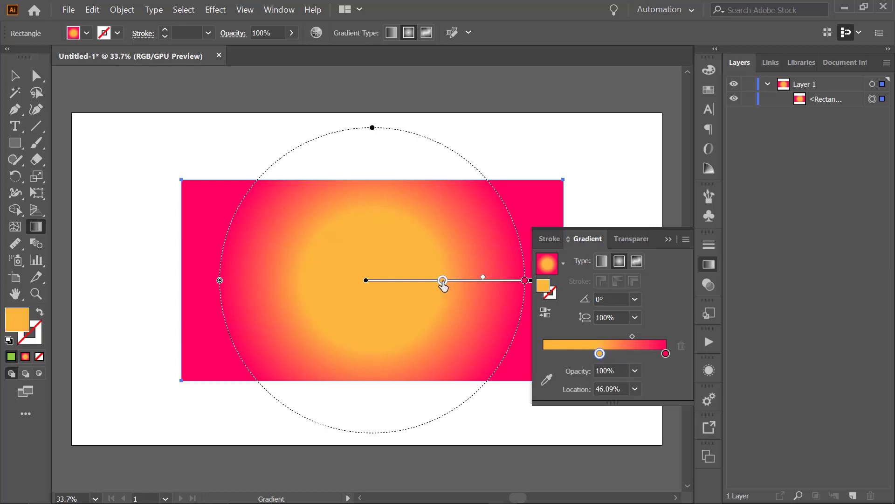
left_click_drag(443, 280, 506, 279)
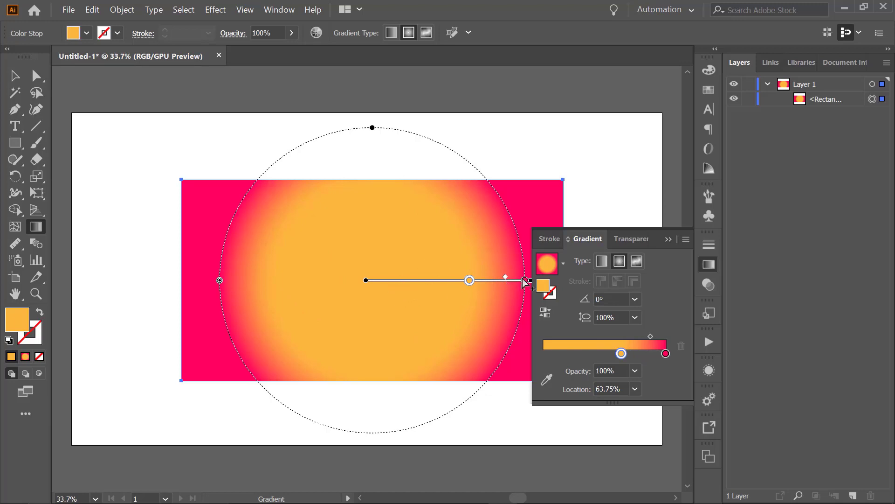
Step: Recolour the centre gradient stop to yellow after trying black and red
double_click(469, 281)
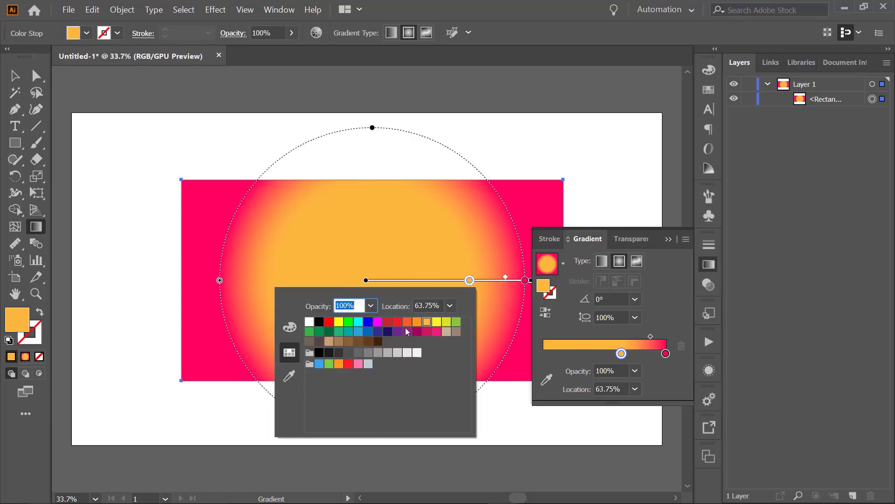
left_click(319, 322)
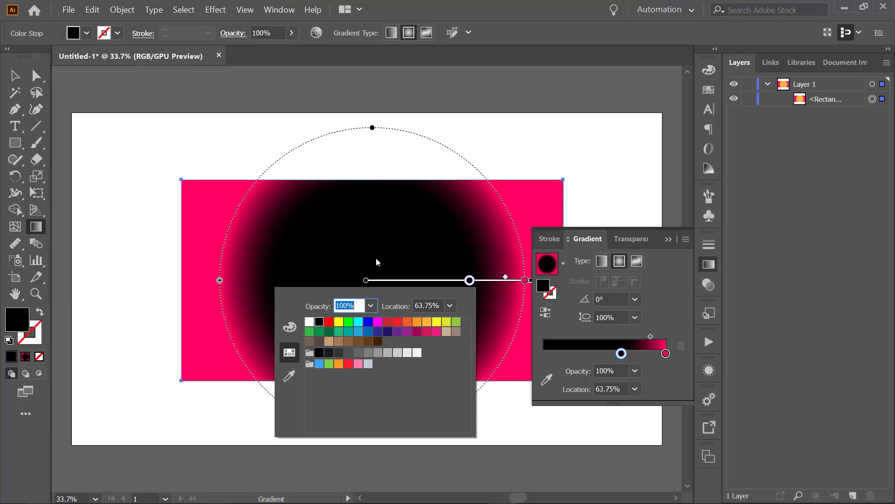
left_click(388, 323)
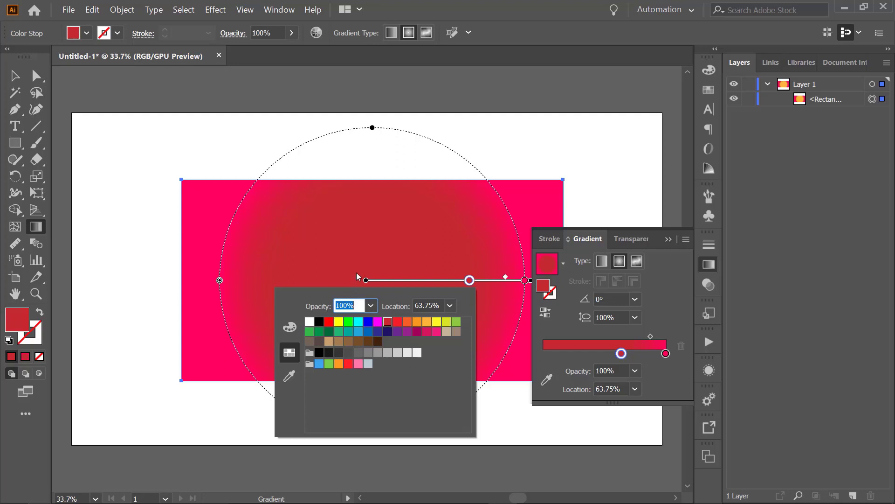
left_click(437, 322)
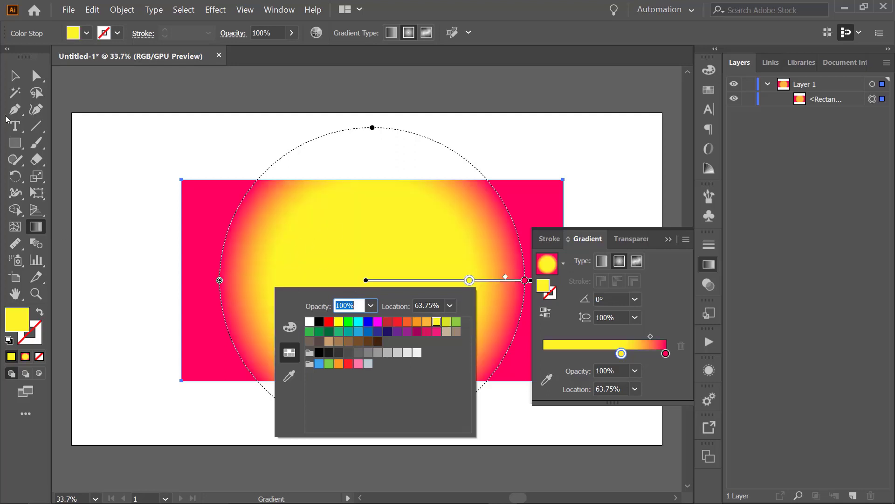
left_click(243, 134)
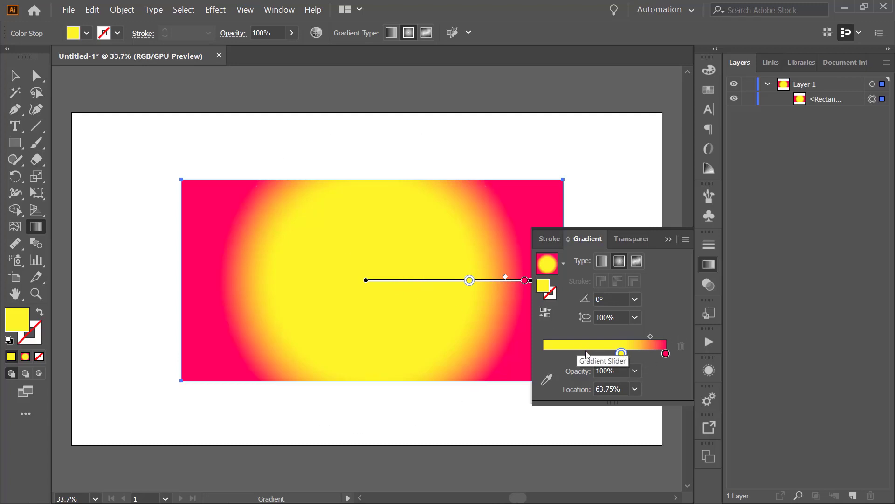
Step: Move the yellow stop to 34.54%, add an orange stop at 58.9%, and redraw the radial gradient from the upper left
left_click_drag(622, 353, 586, 353)
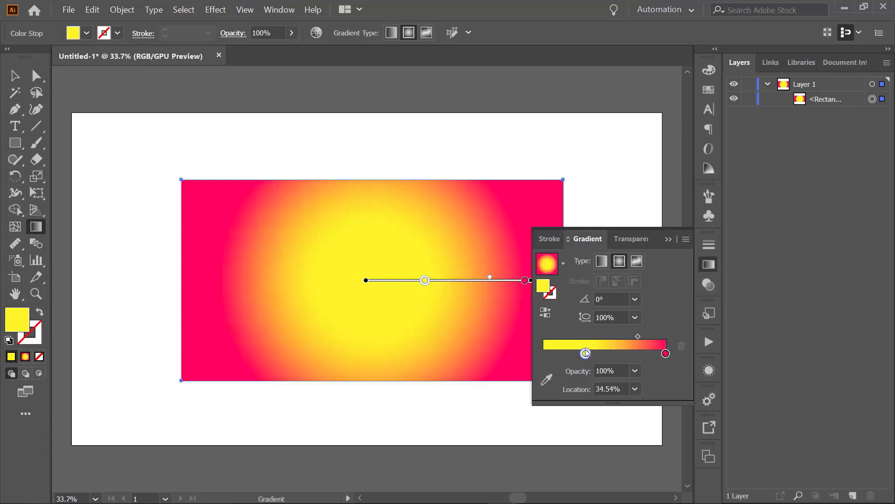
left_click(463, 281)
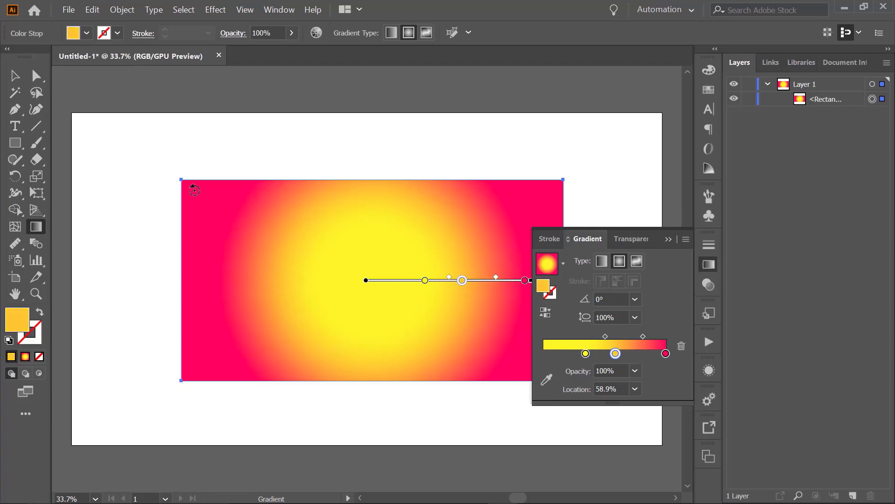
left_click_drag(189, 186, 233, 220)
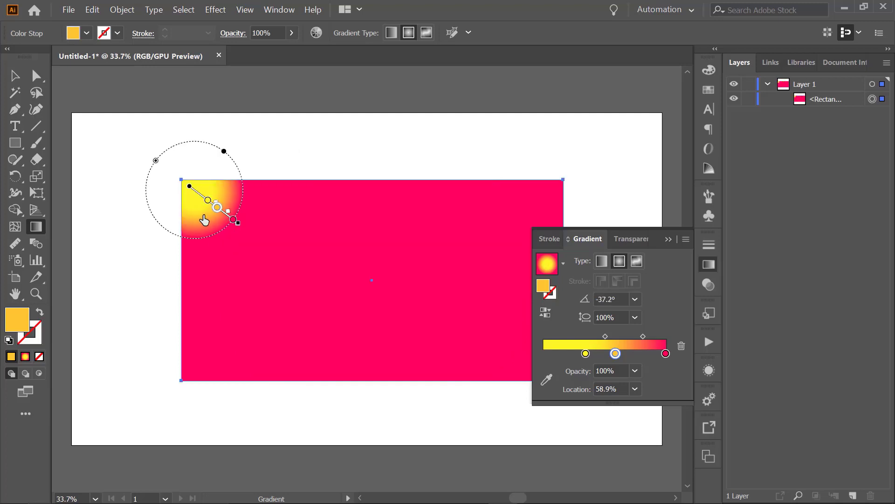
left_click_drag(554, 189, 499, 224)
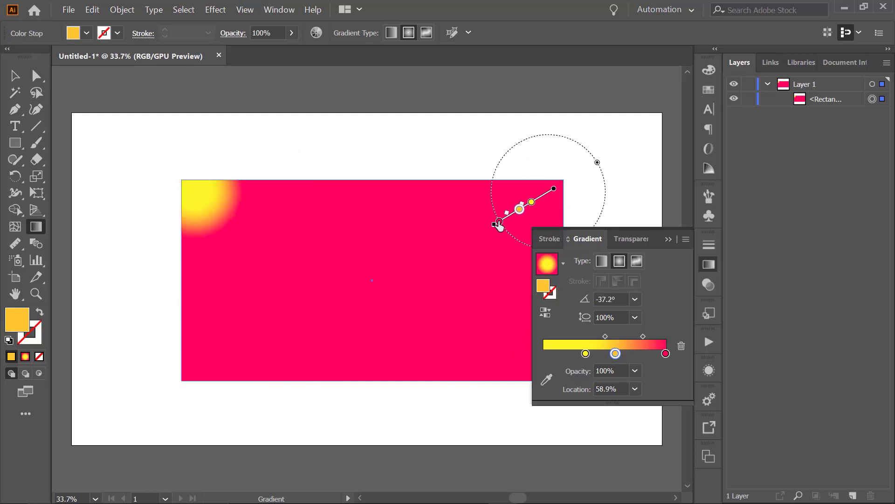
left_click_drag(248, 213, 412, 325)
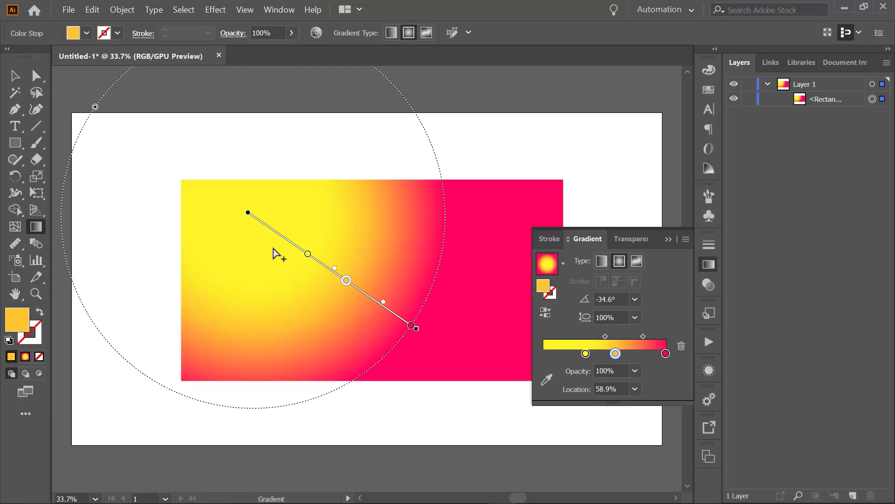
Step: Switch the gradient to Freeform and colour the top-left point red and top-right point yellow
left_click(637, 261)
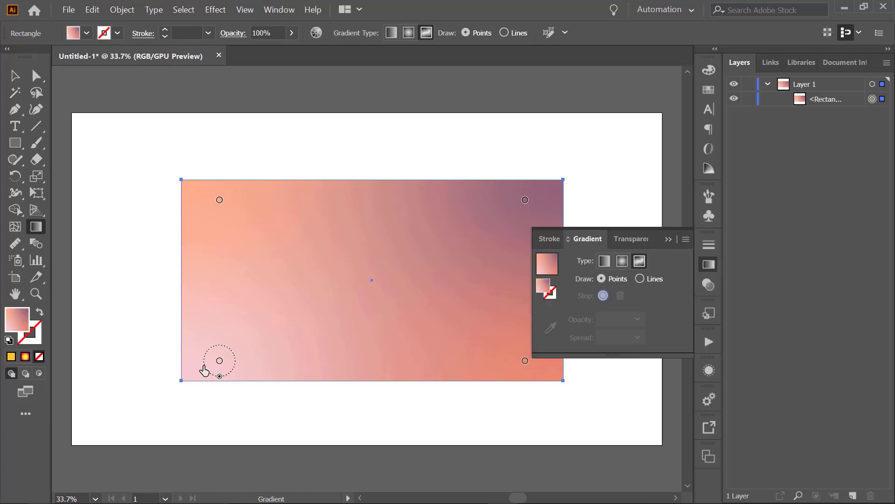
double_click(218, 200)
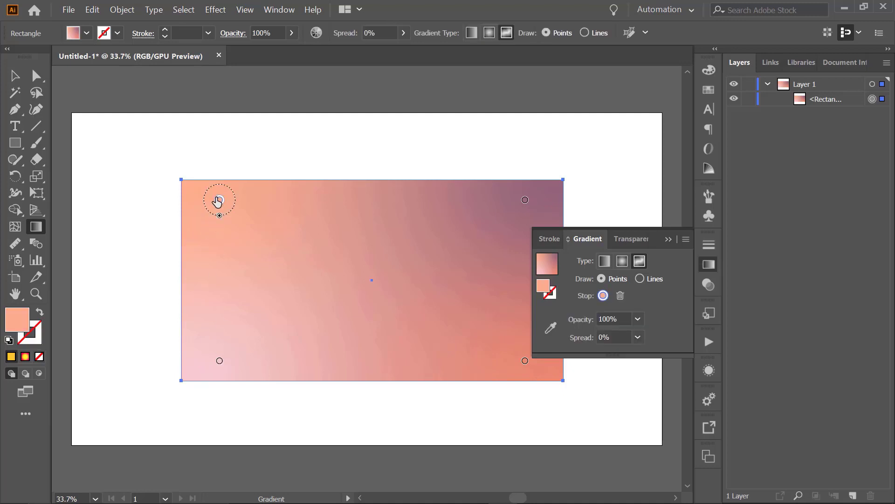
left_click(146, 242)
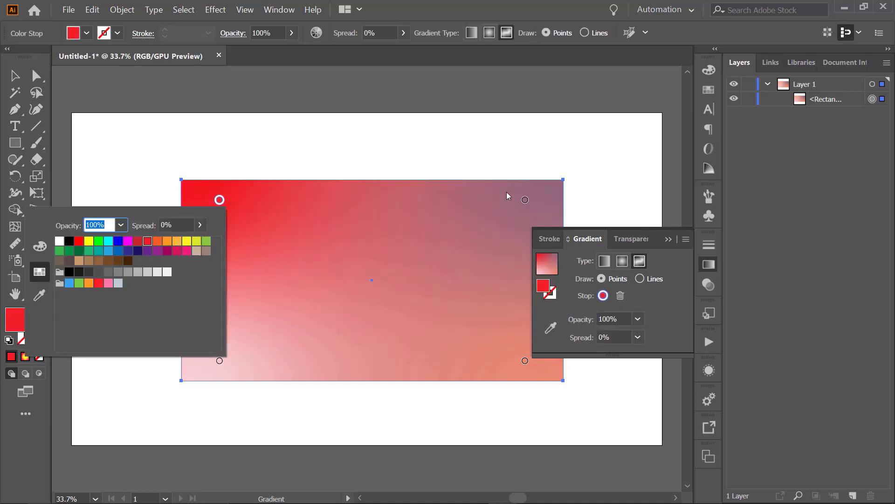
left_click(525, 200)
double_click(525, 201)
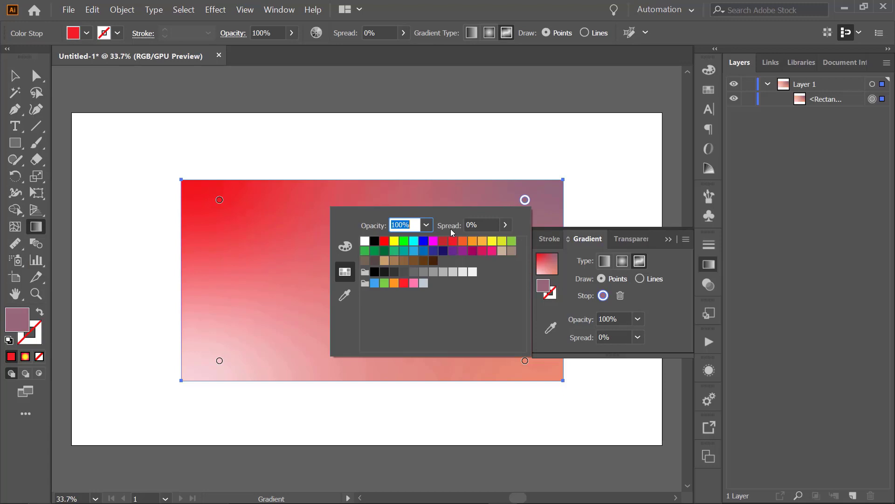
left_click(394, 240)
Step: Colour the bottom-left point magenta and the bottom-right point black, then collapse the Gradient panel
left_click(220, 360)
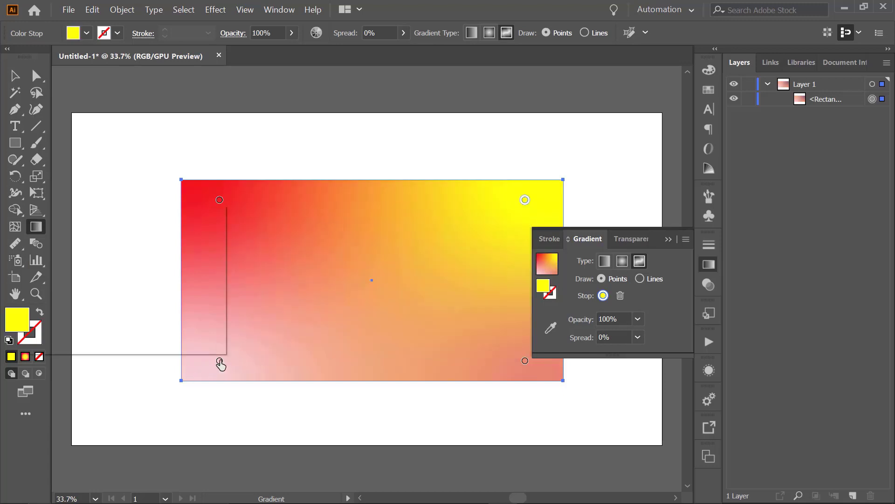
double_click(220, 361)
left_click(167, 248)
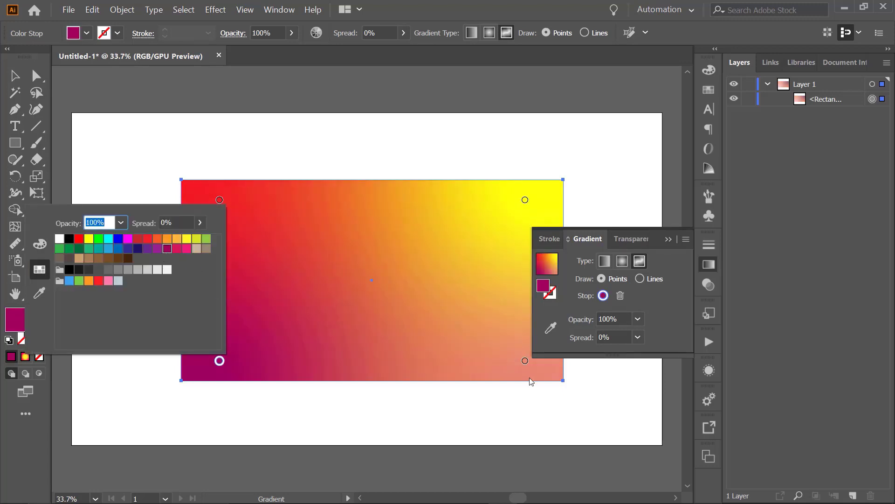
left_click(525, 361)
double_click(525, 360)
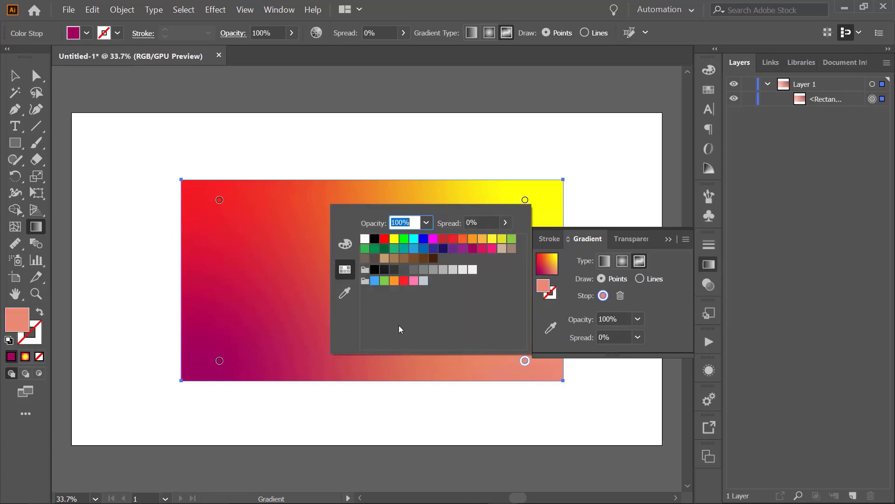
left_click(375, 239)
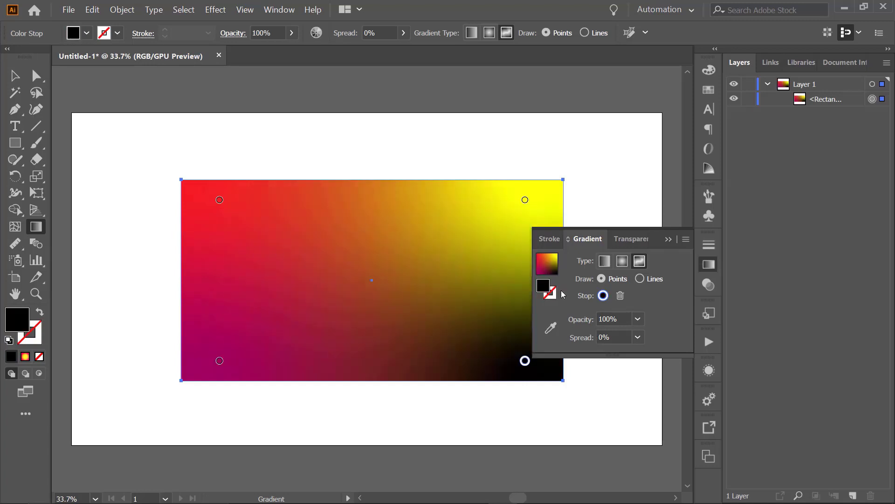
left_click(667, 240)
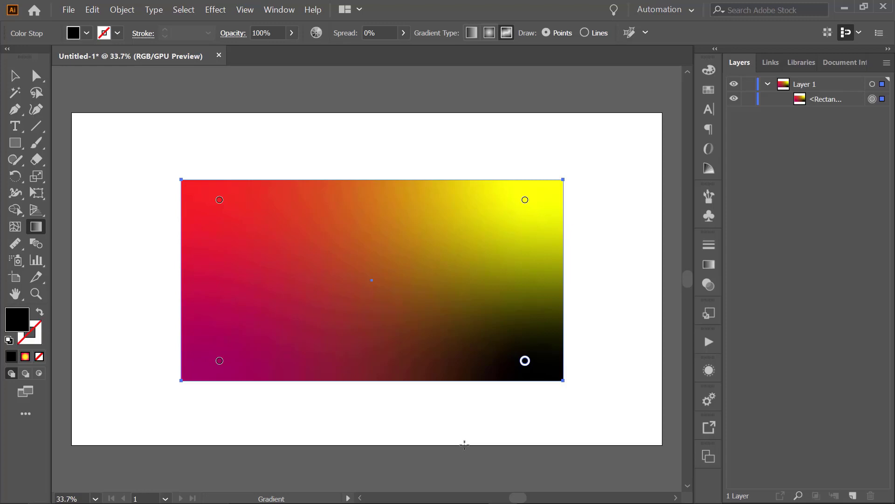
Step: Add four colour points: left of centre, top middle, right side and below centre
left_click(709, 265)
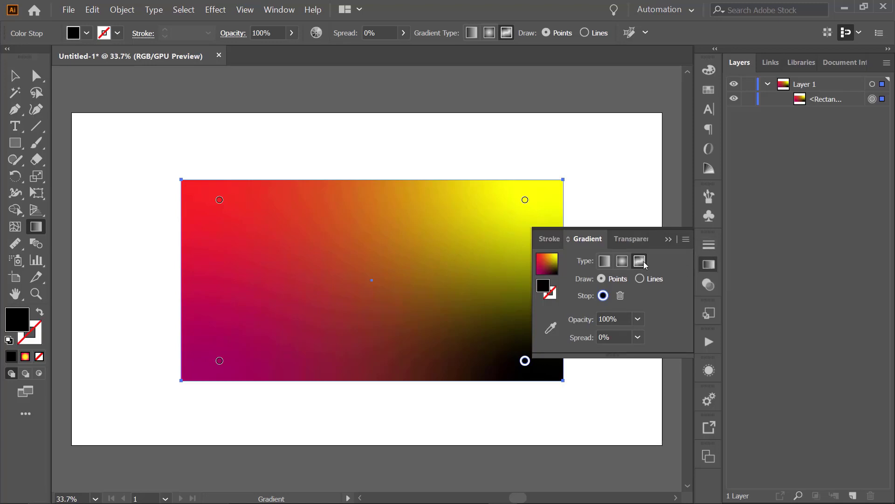
left_click(249, 270)
left_click(374, 244)
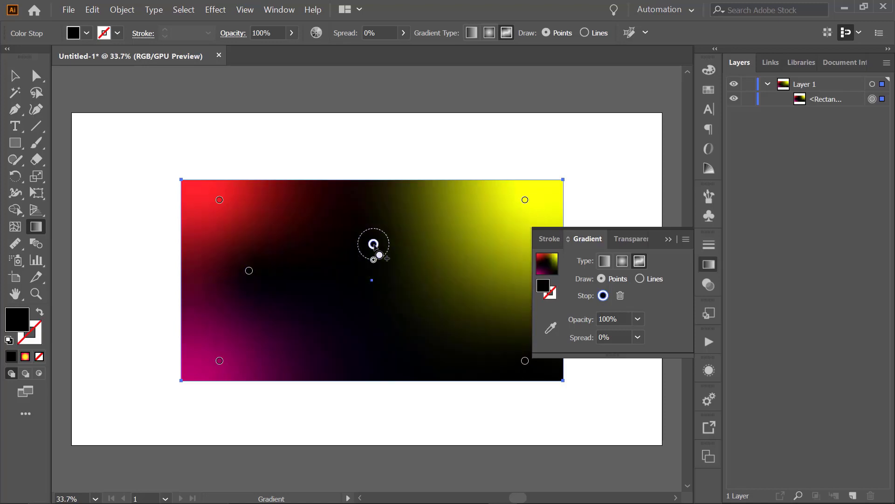
left_click(478, 247)
left_click(385, 322)
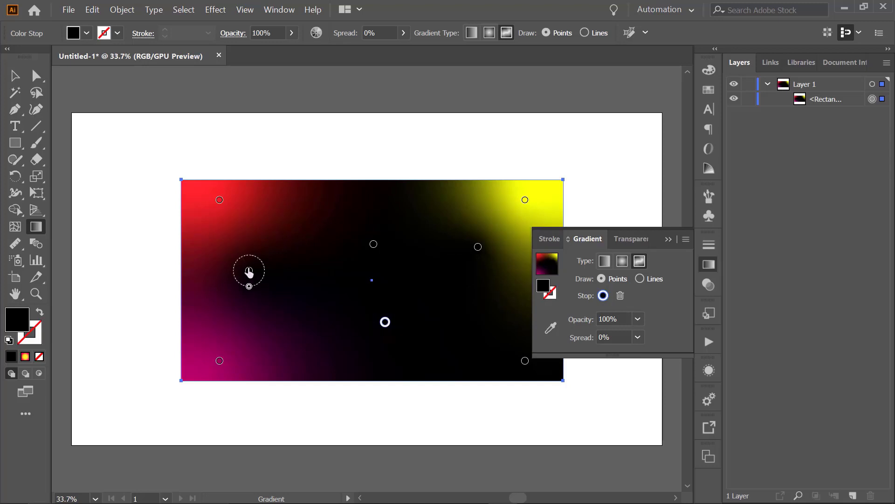
Step: Colour the new points yellow (left), blue (top middle), red (right) and light grey (lower middle)
double_click(249, 270)
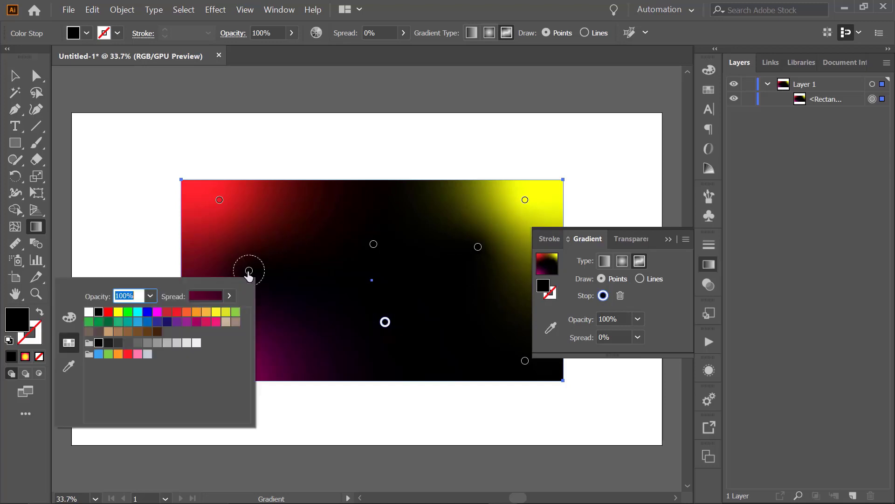
left_click(118, 312)
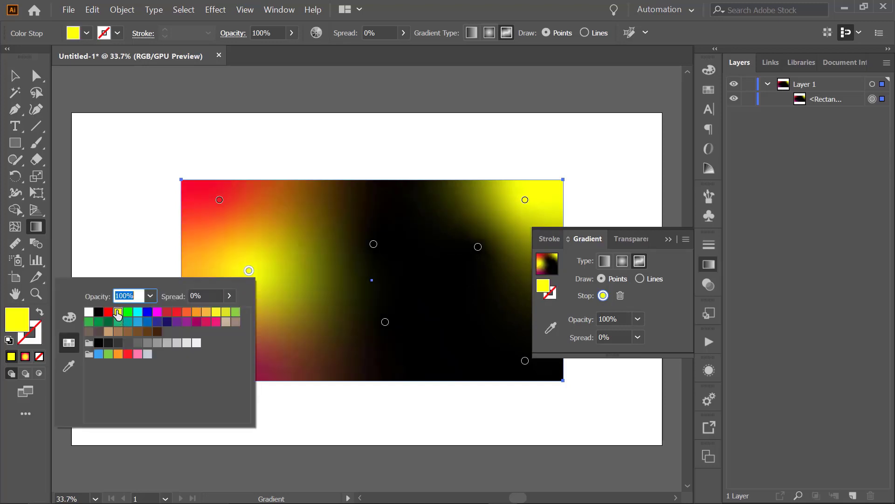
left_click(374, 244)
double_click(373, 244)
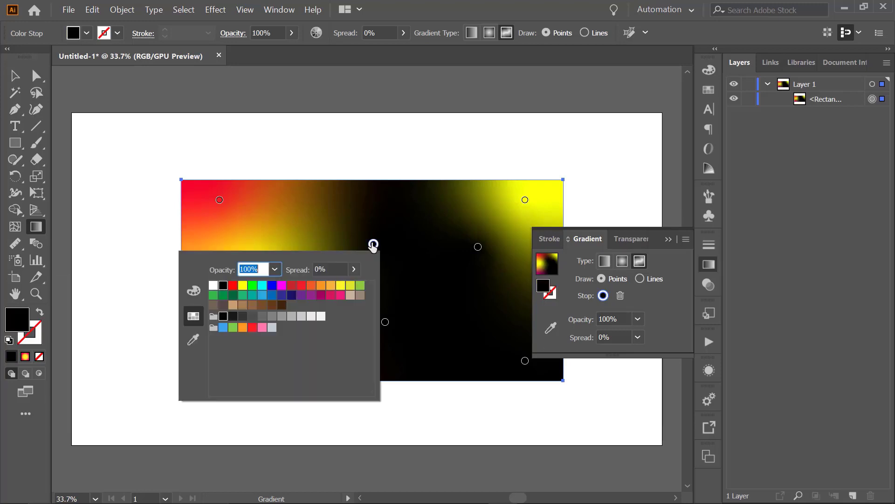
left_click(272, 285)
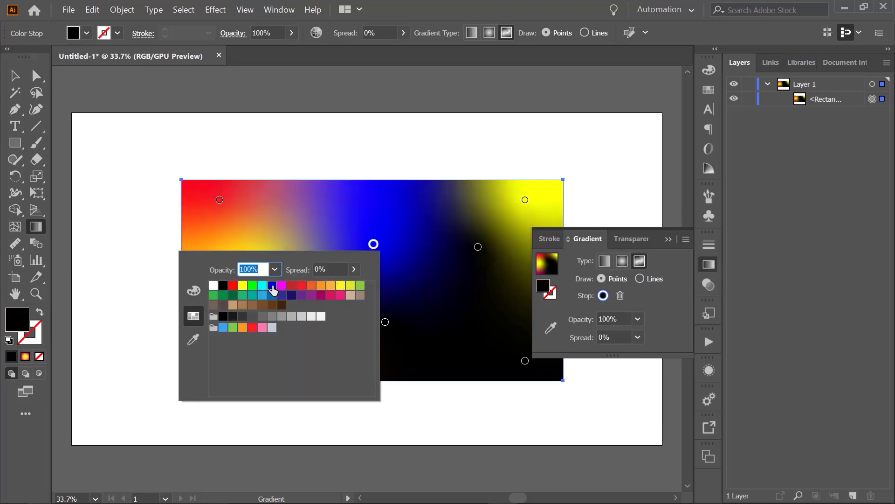
left_click(478, 246)
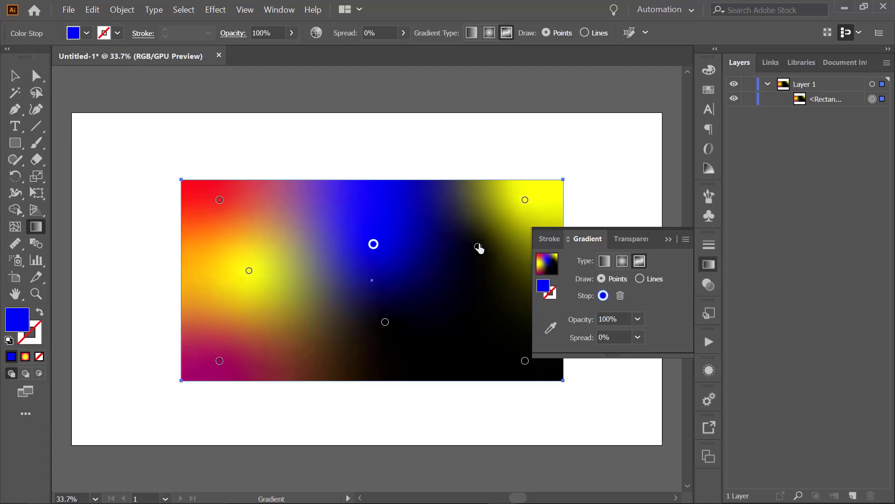
double_click(478, 246)
left_click(337, 287)
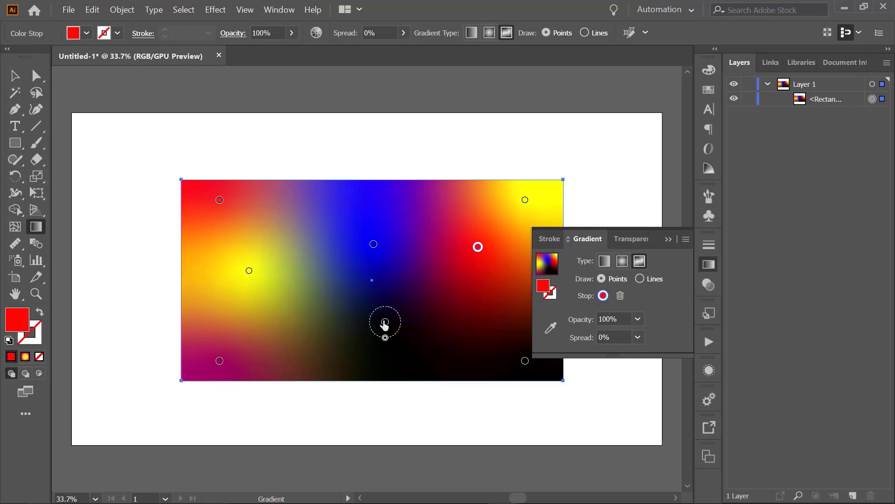
double_click(385, 322)
left_click(313, 394)
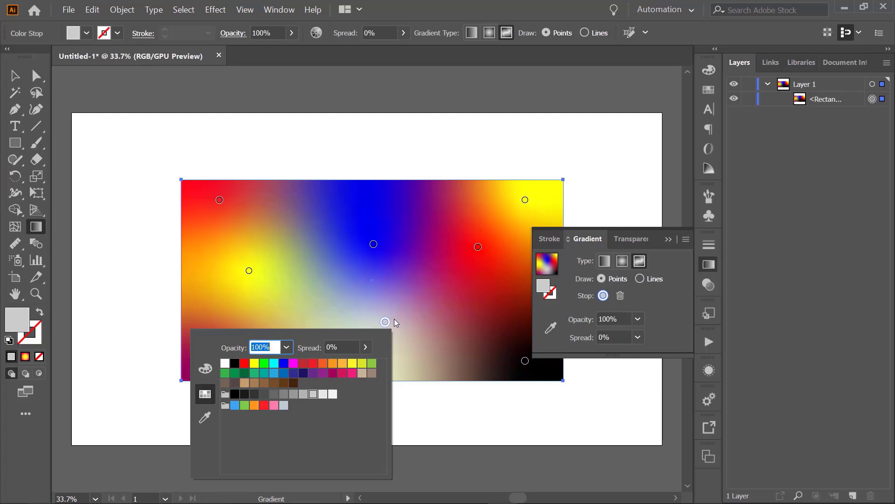
Step: Set Draw to Lines and draw a white gradient line from top centre to bottom centre
left_click(640, 279)
left_click(640, 279)
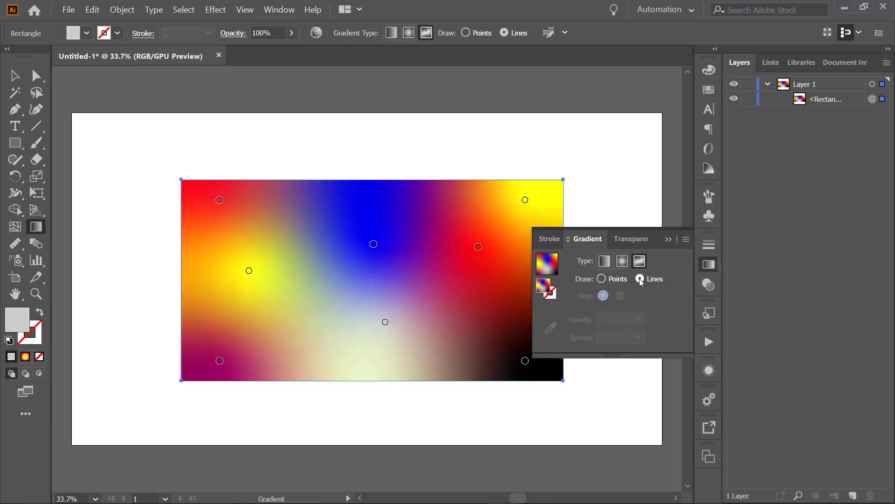
left_click(314, 219)
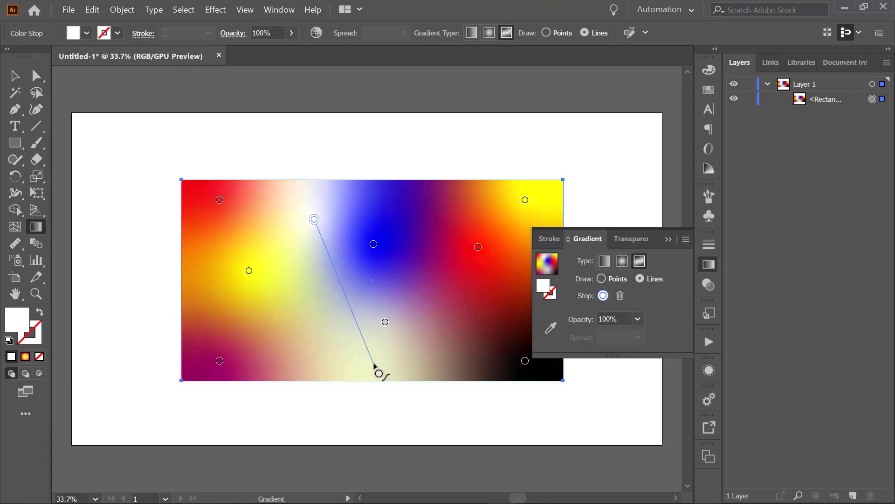
left_click(373, 363)
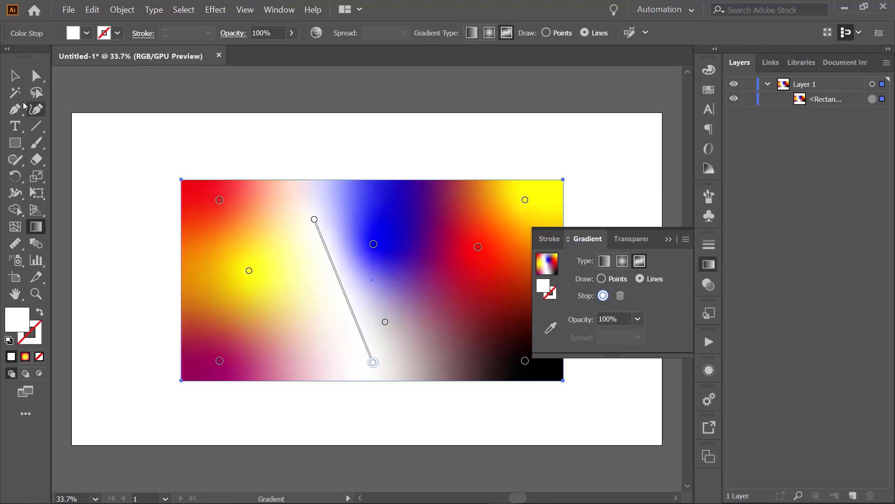
left_click(14, 75)
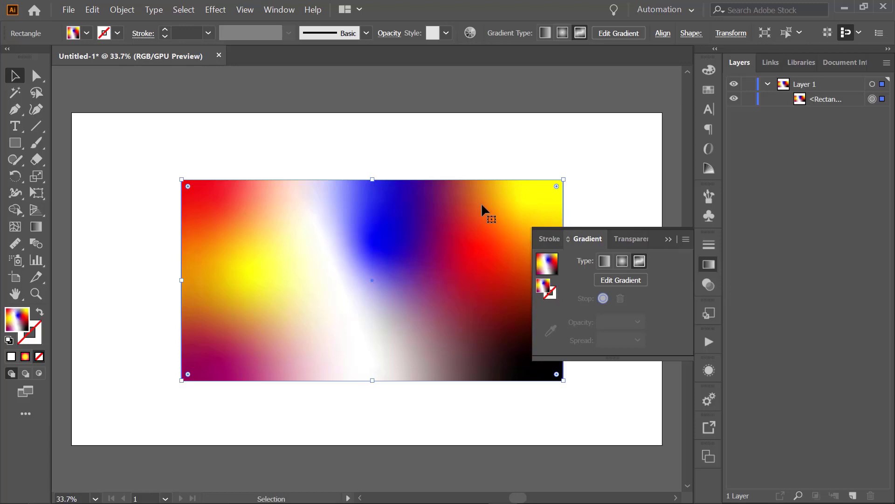
Step: Draw a second white gradient line from the top right to the lower right, then deselect
left_click(36, 226)
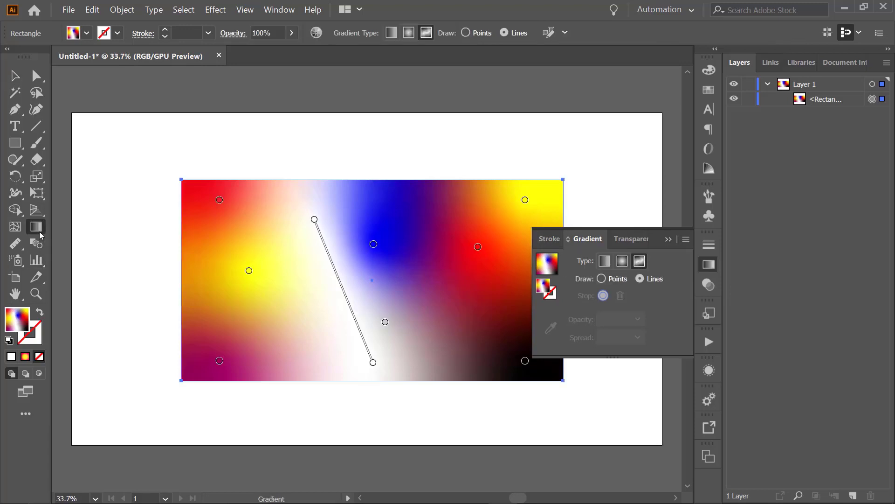
left_click(499, 201)
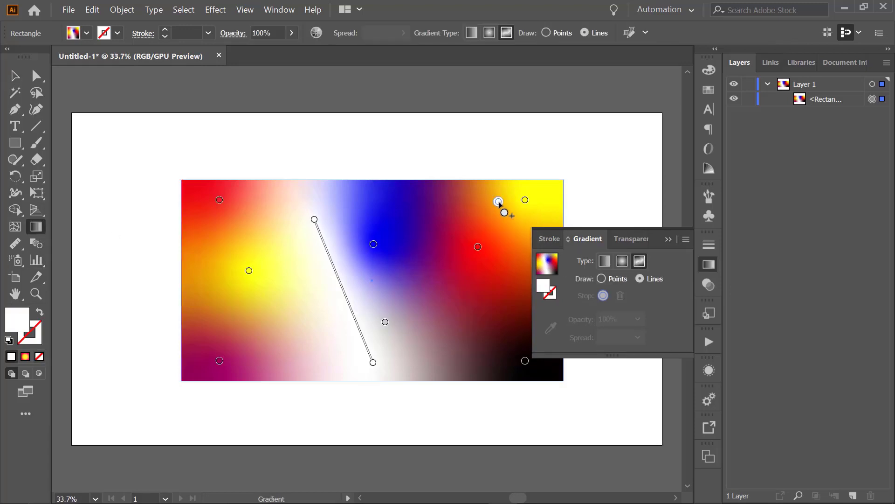
left_click(475, 343)
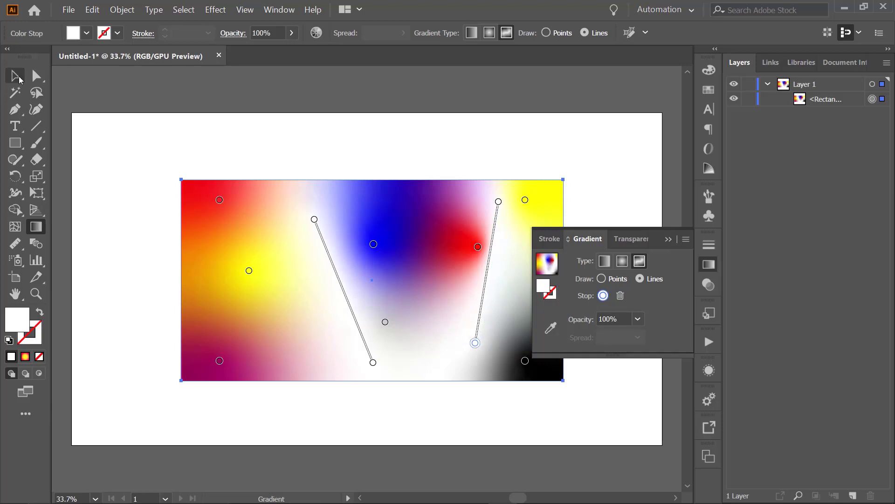
left_click(15, 76)
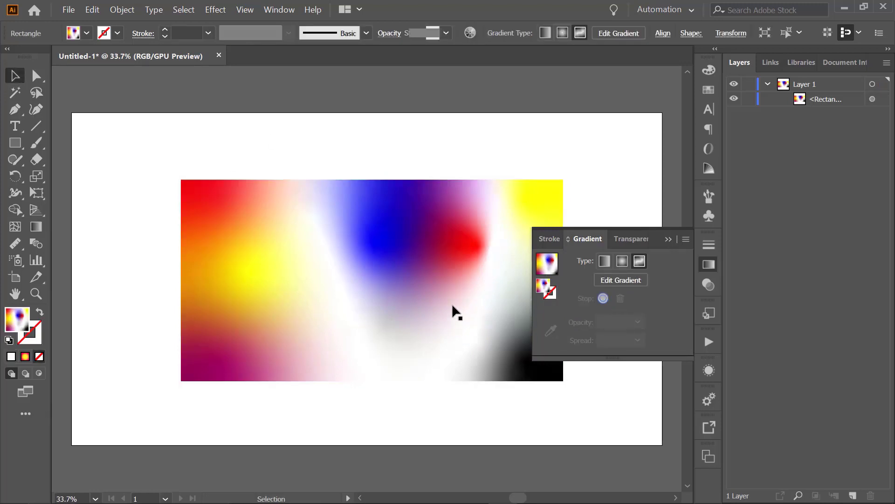
key("ctrl+shift+a")
left_click(635, 262)
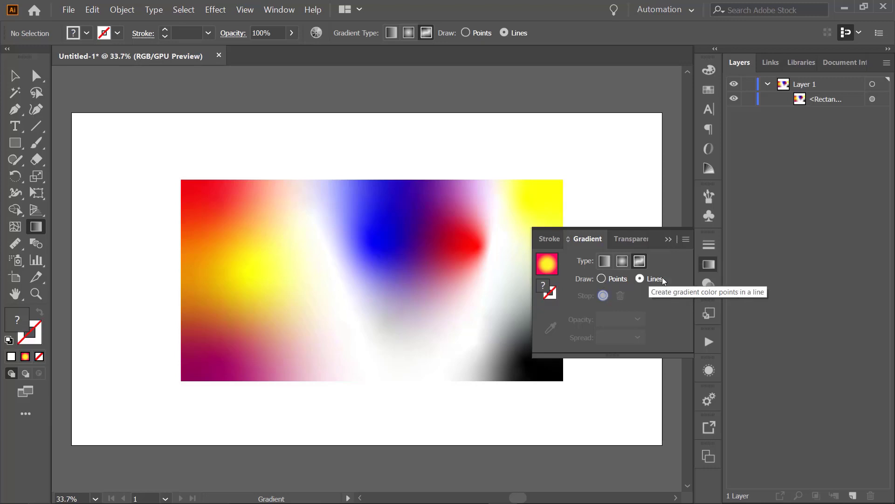
Step: Preview Radial and Linear gradient types, return to Freeform, and collapse the Gradient panel
left_click(621, 262)
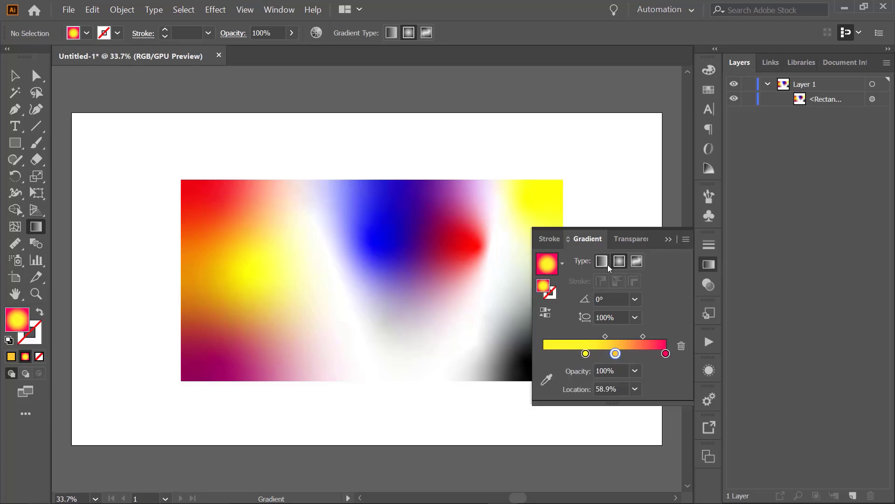
left_click(609, 264)
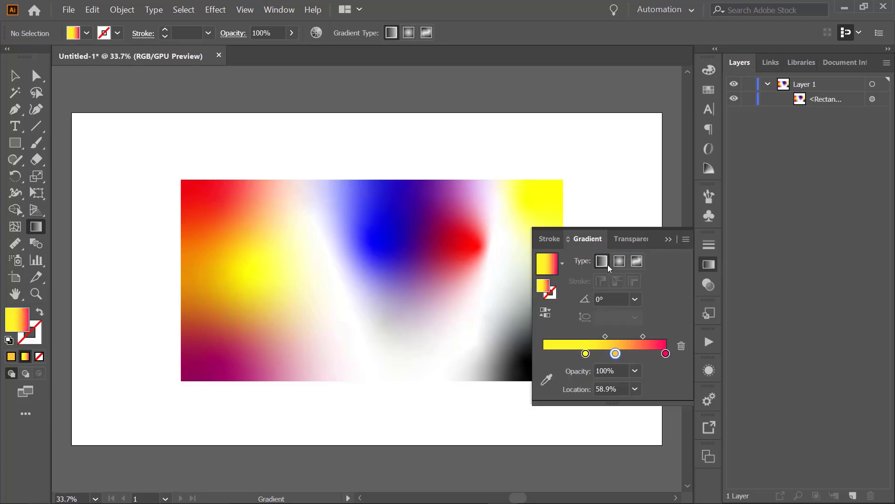
left_click(619, 265)
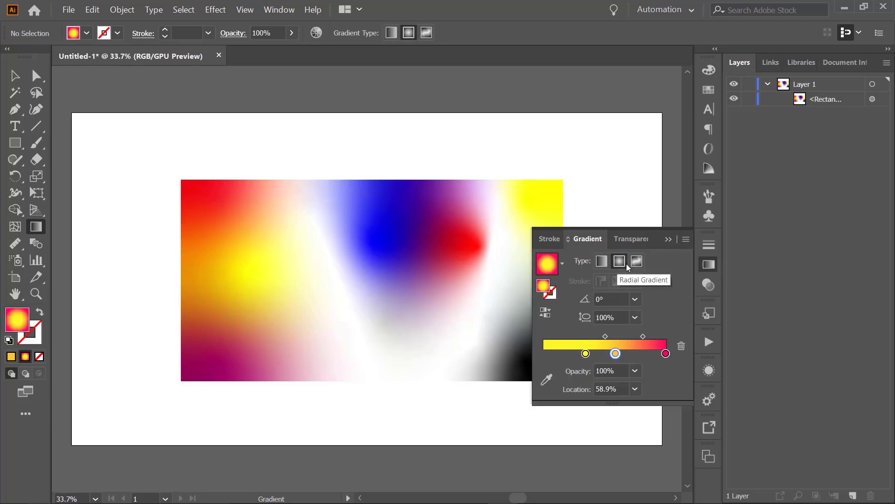
left_click(637, 262)
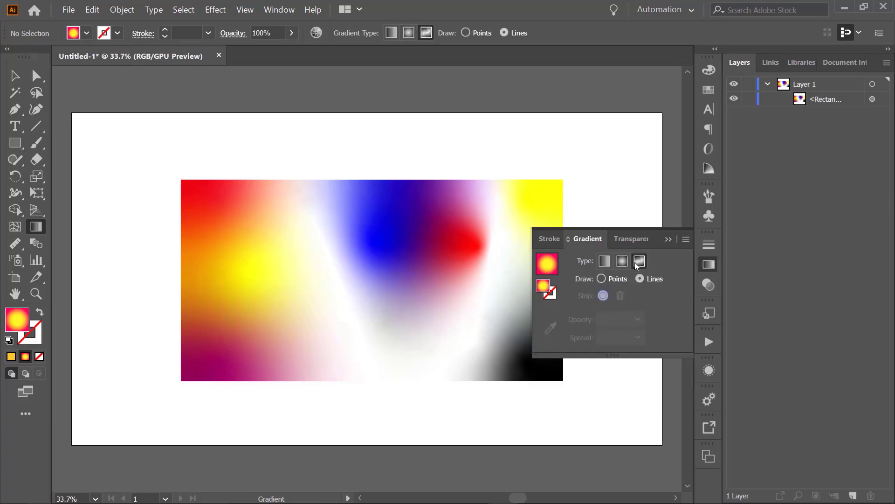
left_click(668, 240)
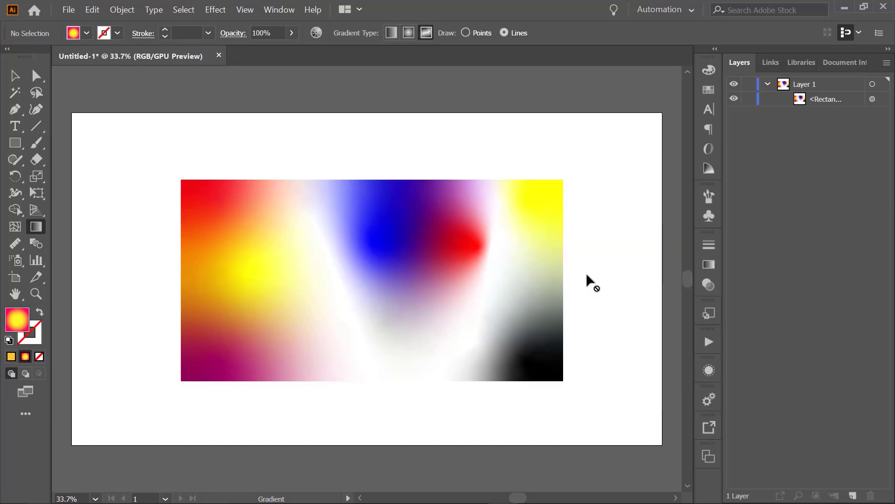